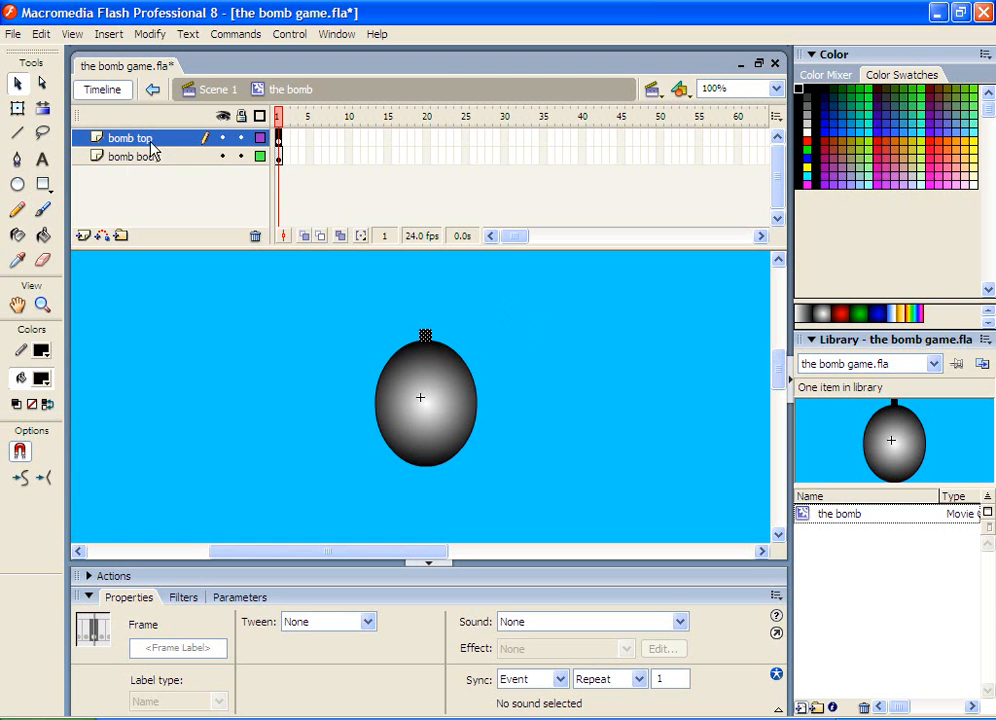
# Add a new layer above the bomb layers and rename it "bomb fuse"
pyautogui.click(83, 237)
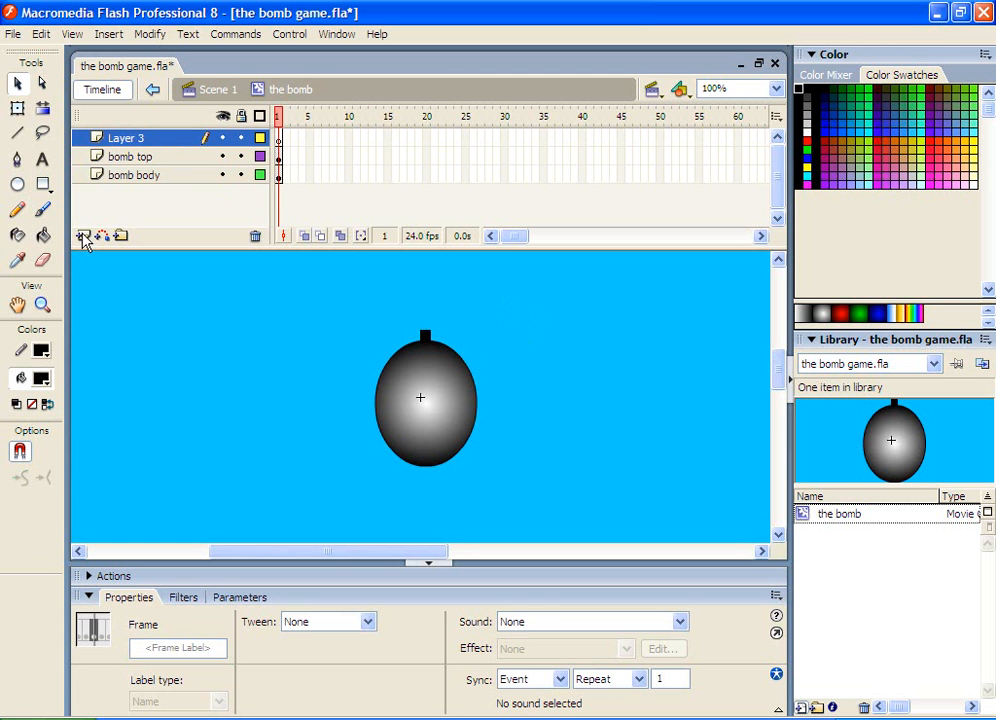
pyautogui.rightClick(134, 142)
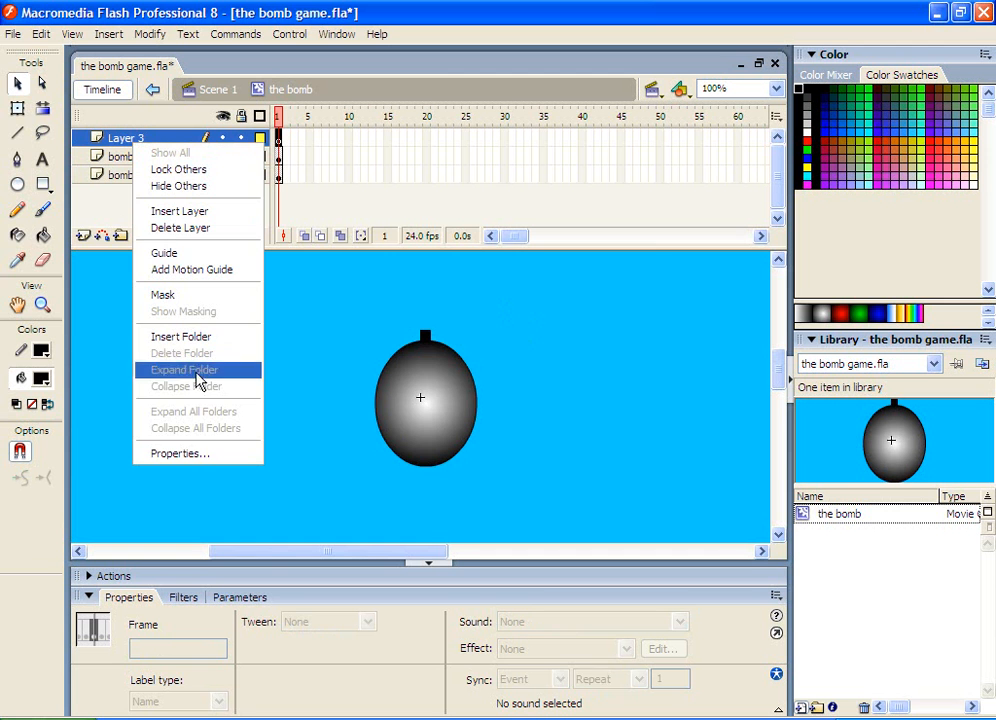
pyautogui.click(198, 455)
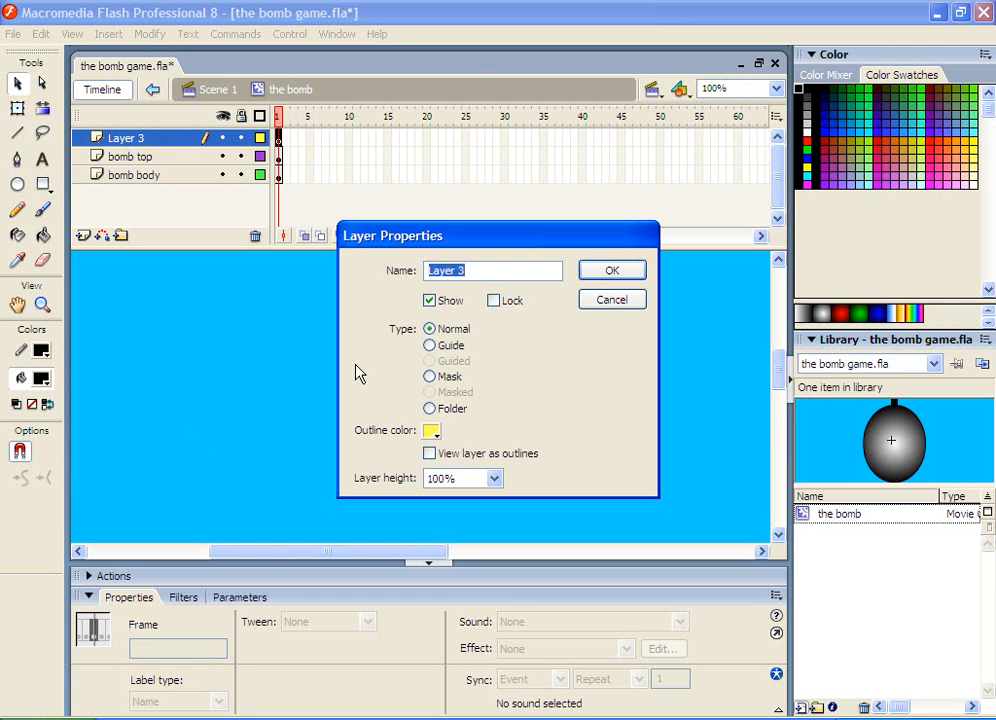
pyautogui.write('bomb fuse')
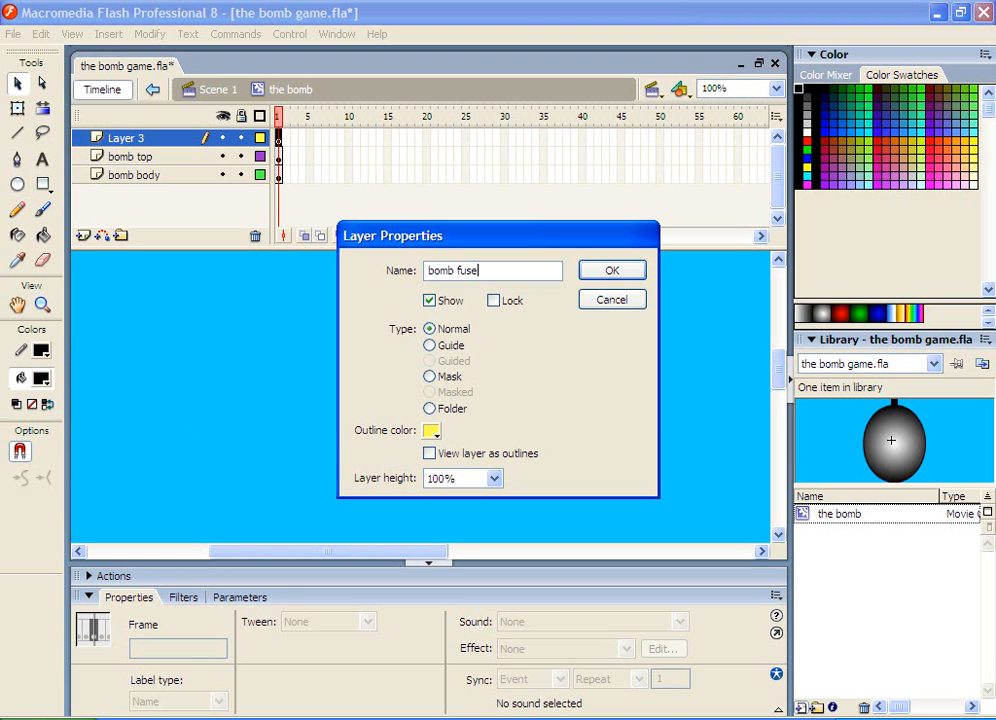
pyautogui.click(613, 273)
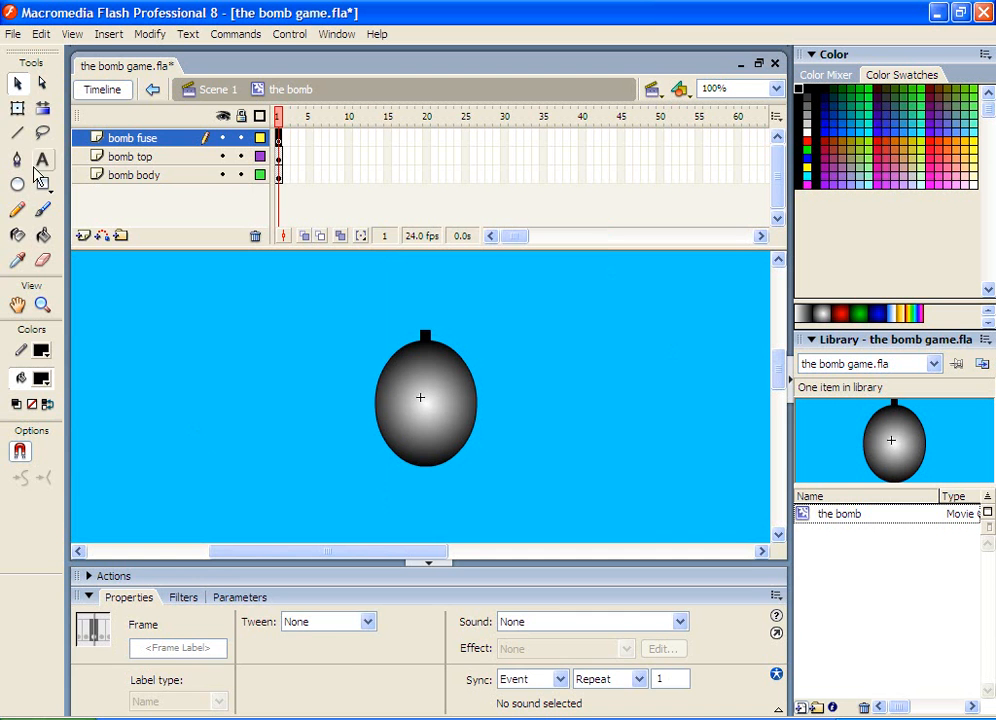
# With the Pencil tool at stroke height 6, Smooth mode and smoothing 100, draw a curvy fuse rising from the bomb's top
pyautogui.click(17, 211)
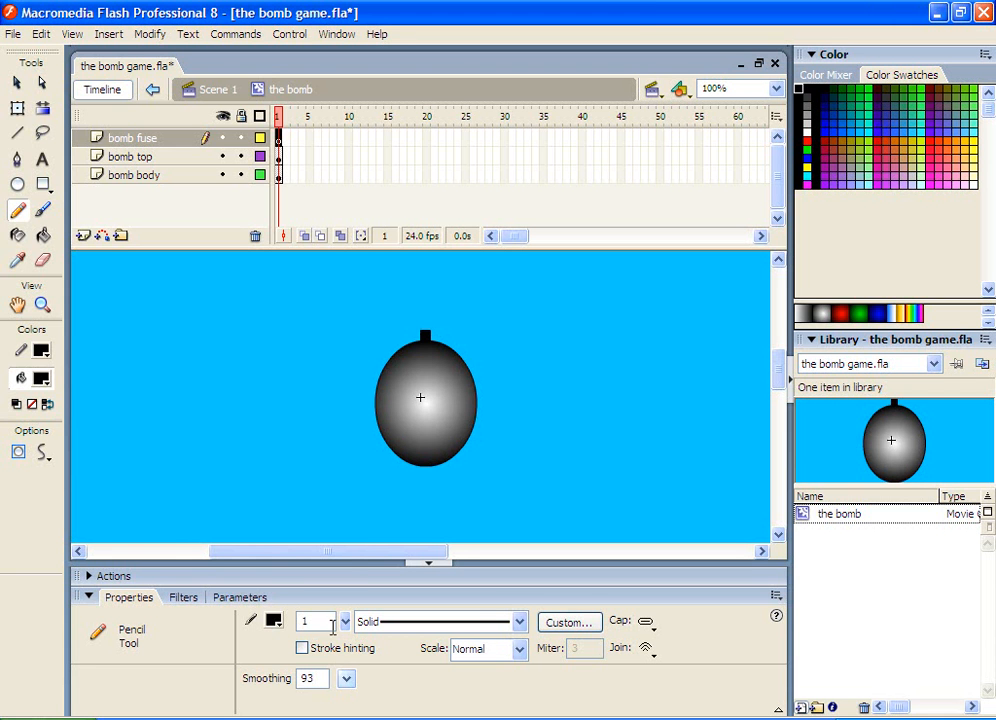
pyautogui.moveTo(348, 627); pyautogui.dragTo(340, 620)
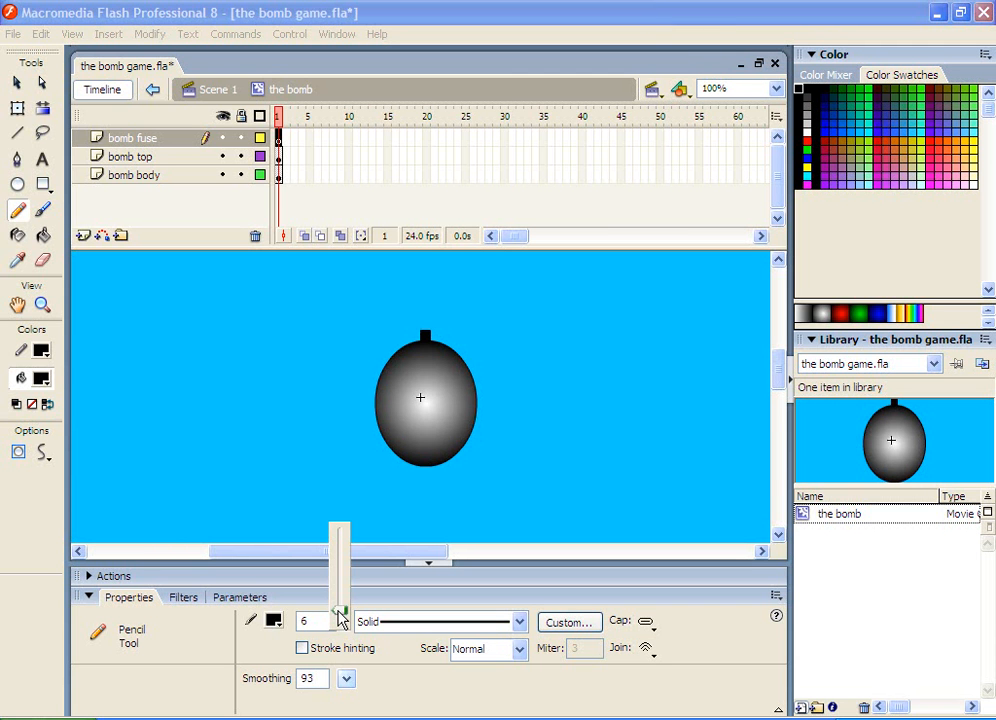
pyautogui.moveTo(340, 620); pyautogui.dragTo(338, 618)
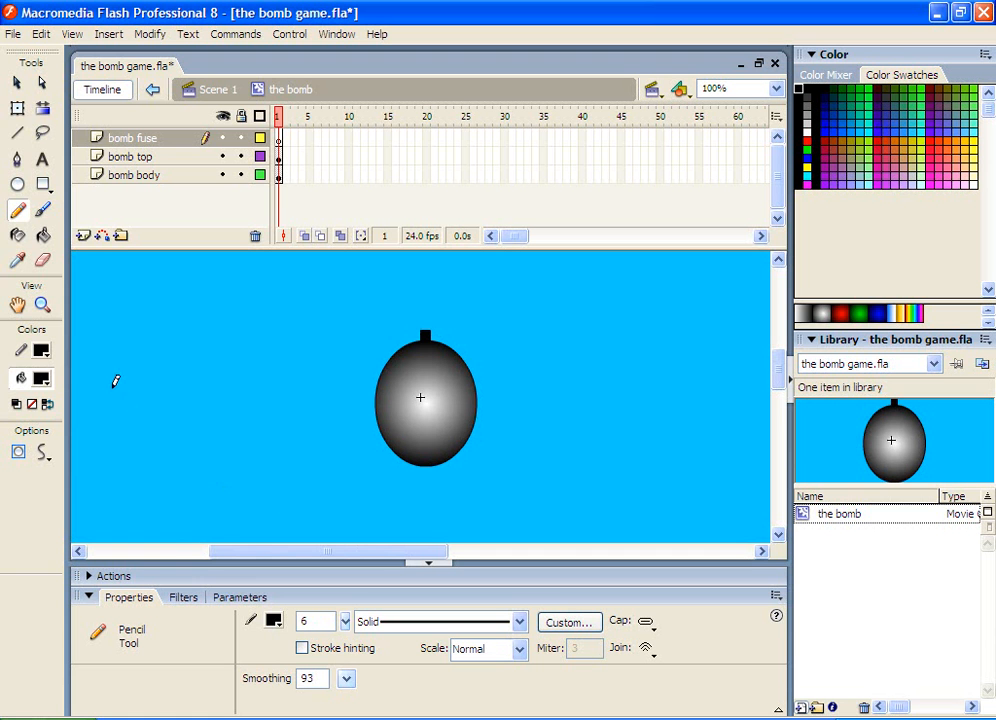
pyautogui.click(43, 455)
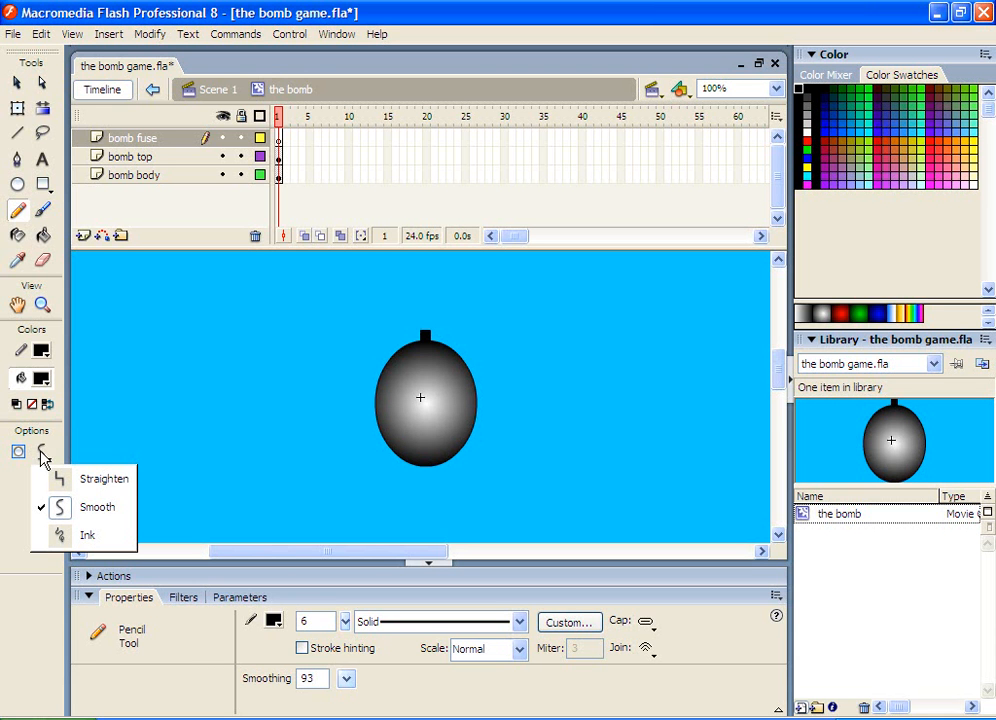
pyautogui.click(97, 510)
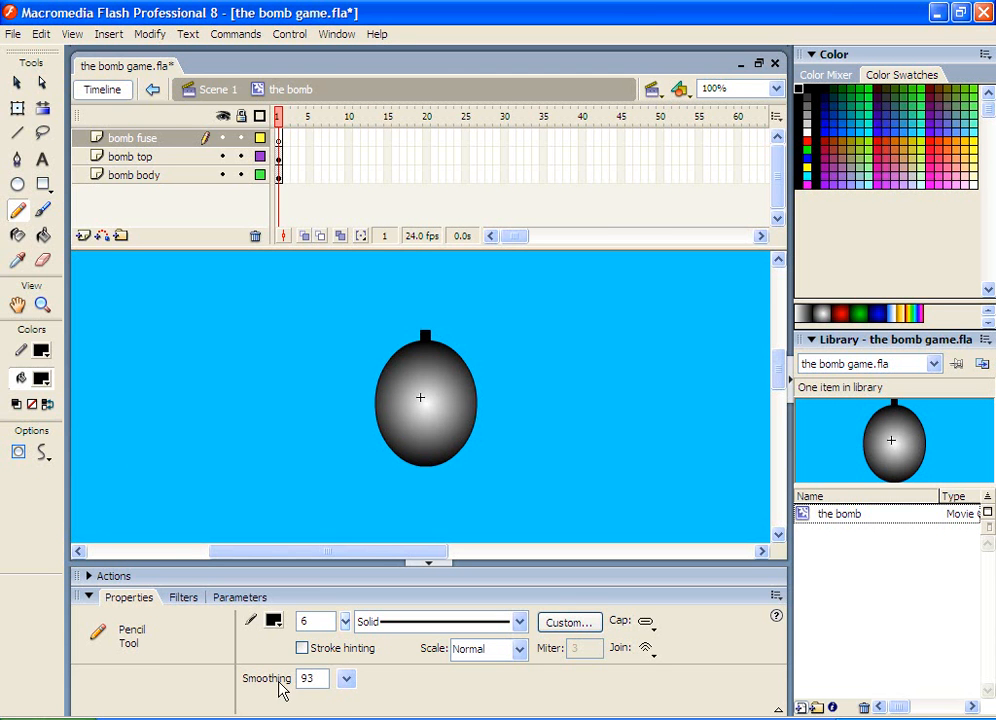
pyautogui.click(347, 680)
pyautogui.moveTo(347, 687); pyautogui.dragTo(341, 620)
pyautogui.moveTo(428, 329)
pyautogui.mouseDown()
pyautogui.moveTo(437, 313)
pyautogui.moveTo(459, 311)
pyautogui.moveTo(496, 373)
pyautogui.moveTo(514, 371)
pyautogui.moveTo(520, 349)
pyautogui.mouseUp()
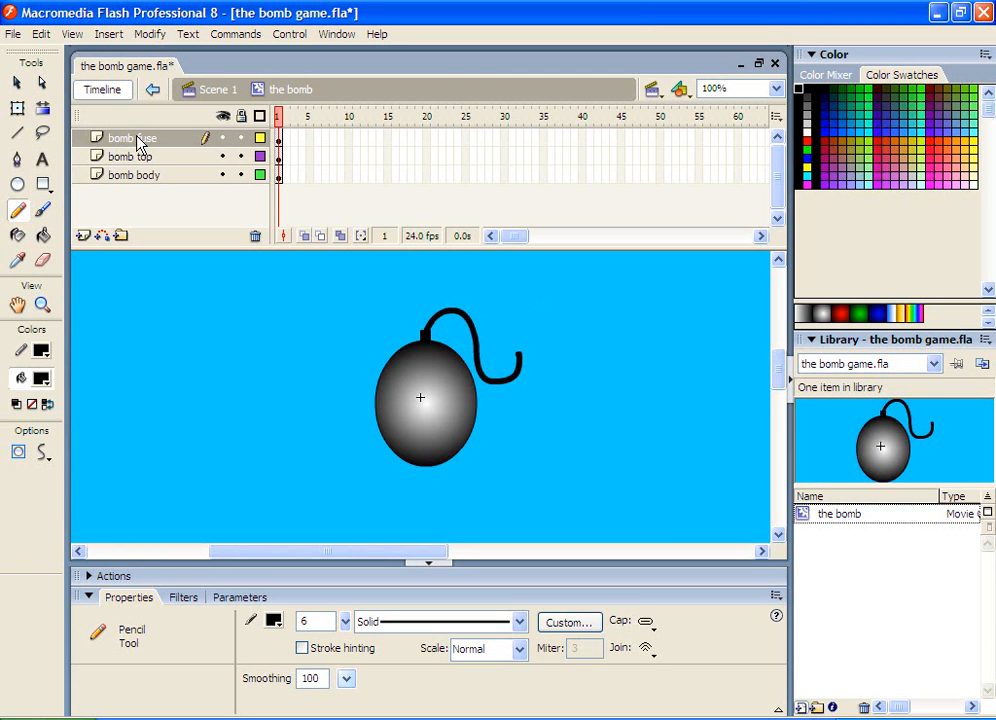
# Scroll through the bomb fuse layer's timeline to inspect its later frames
pyautogui.click(301, 140)
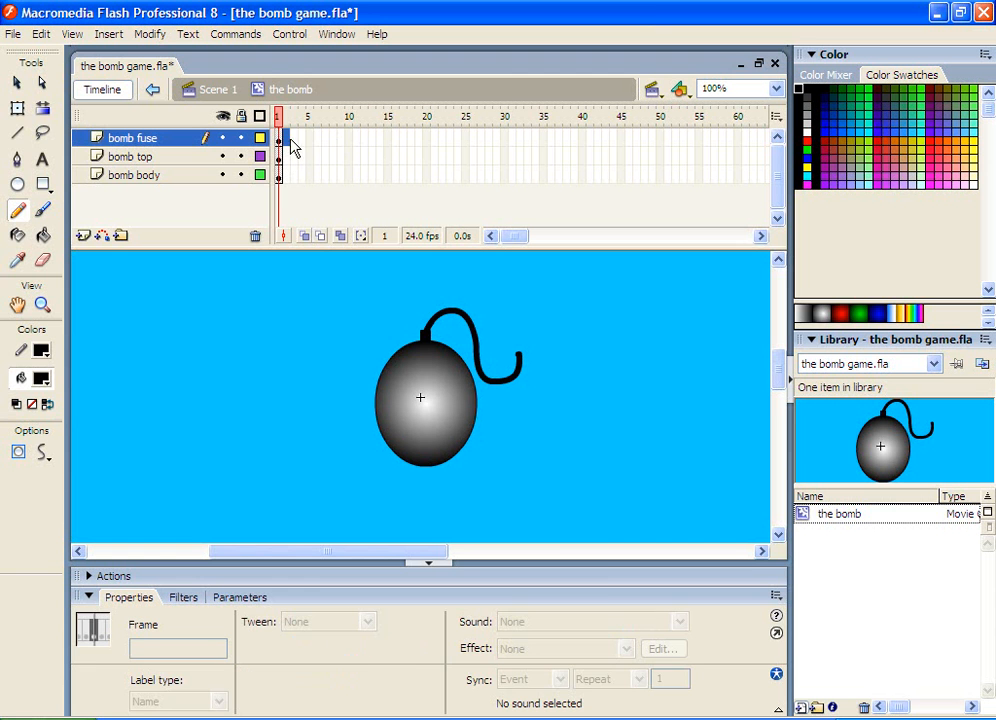
pyautogui.moveTo(347, 145); pyautogui.dragTo(377, 140)
pyautogui.click(461, 141)
pyautogui.click(645, 138)
pyautogui.moveTo(527, 246); pyautogui.dragTo(548, 250)
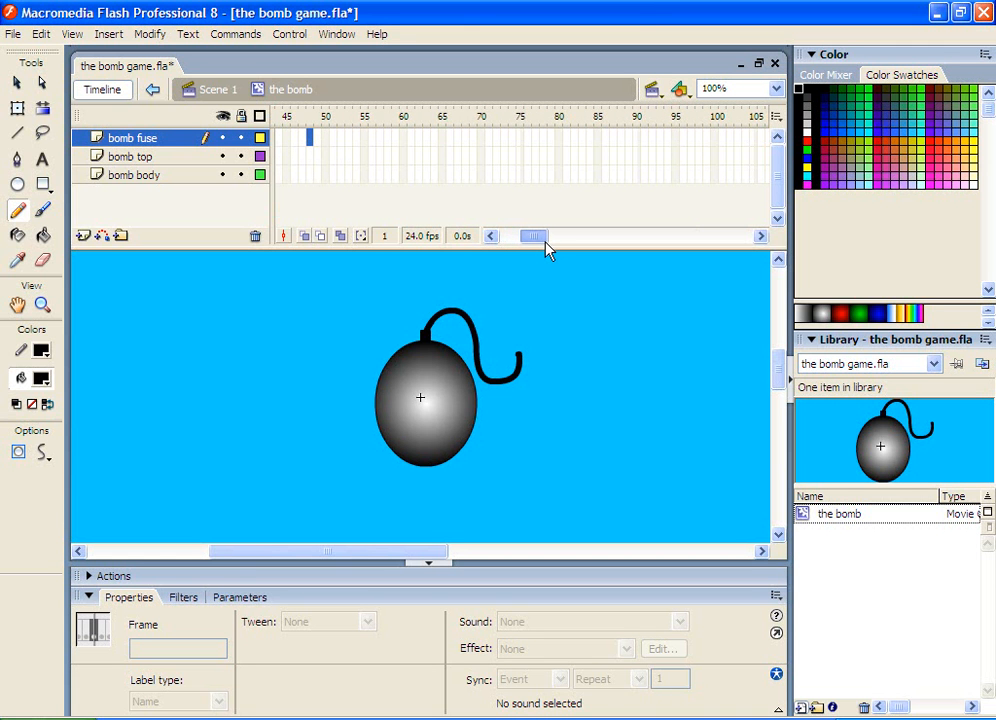
pyautogui.moveTo(547, 250); pyautogui.dragTo(558, 248)
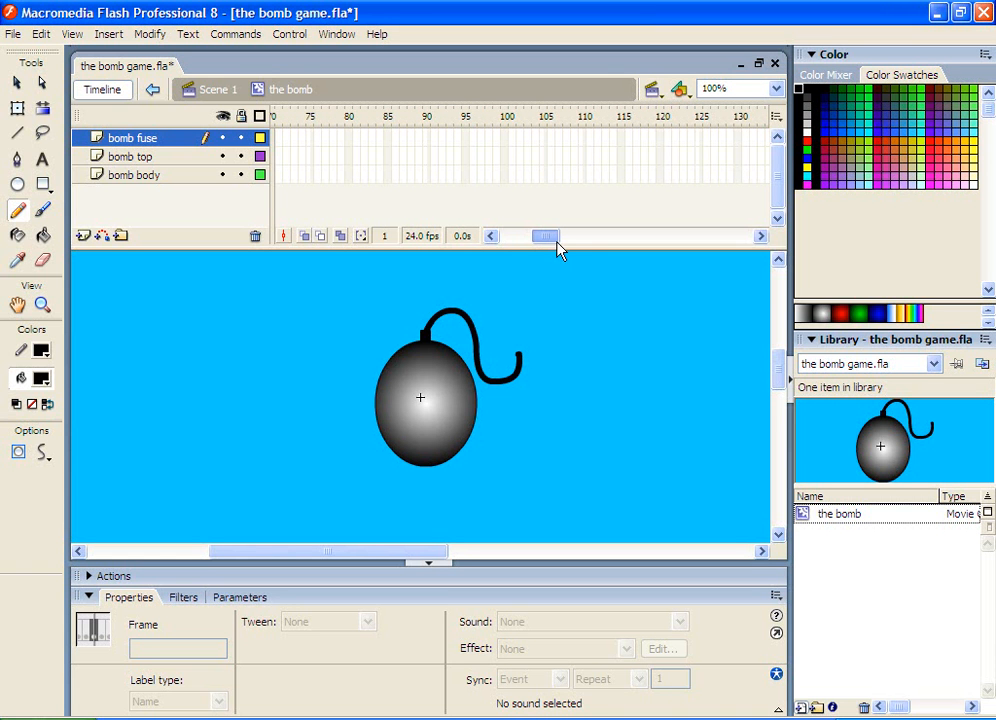
pyautogui.click(659, 141)
pyautogui.moveTo(556, 241); pyautogui.dragTo(501, 246)
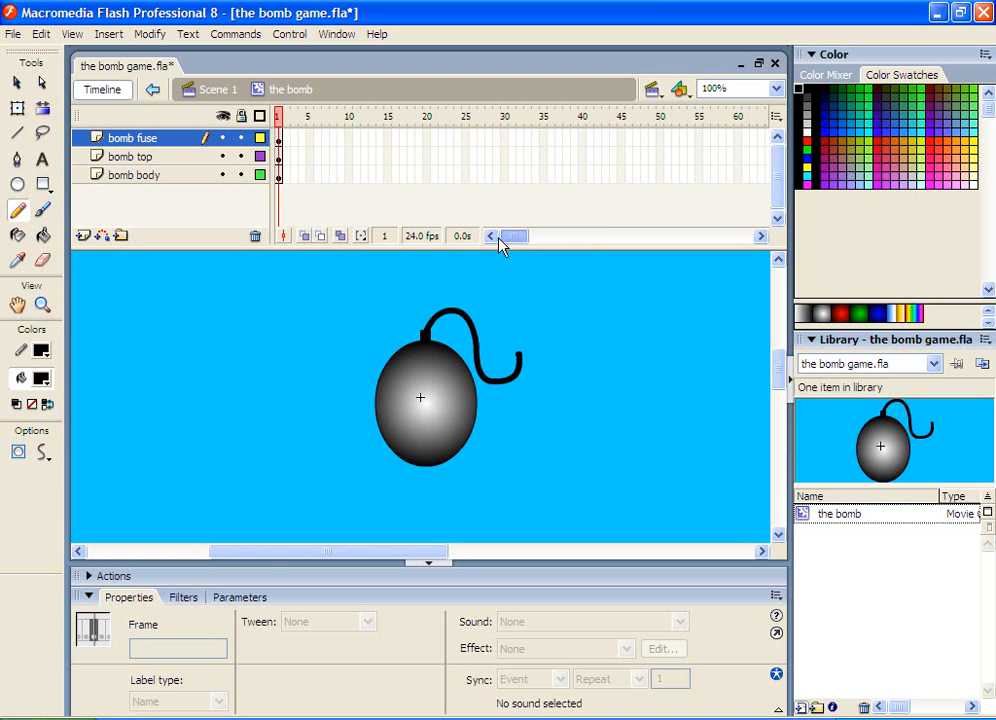
# Insert a keyframe at frame 10 on the bomb fuse layer
pyautogui.click(350, 139)
pyautogui.click(120, 145)
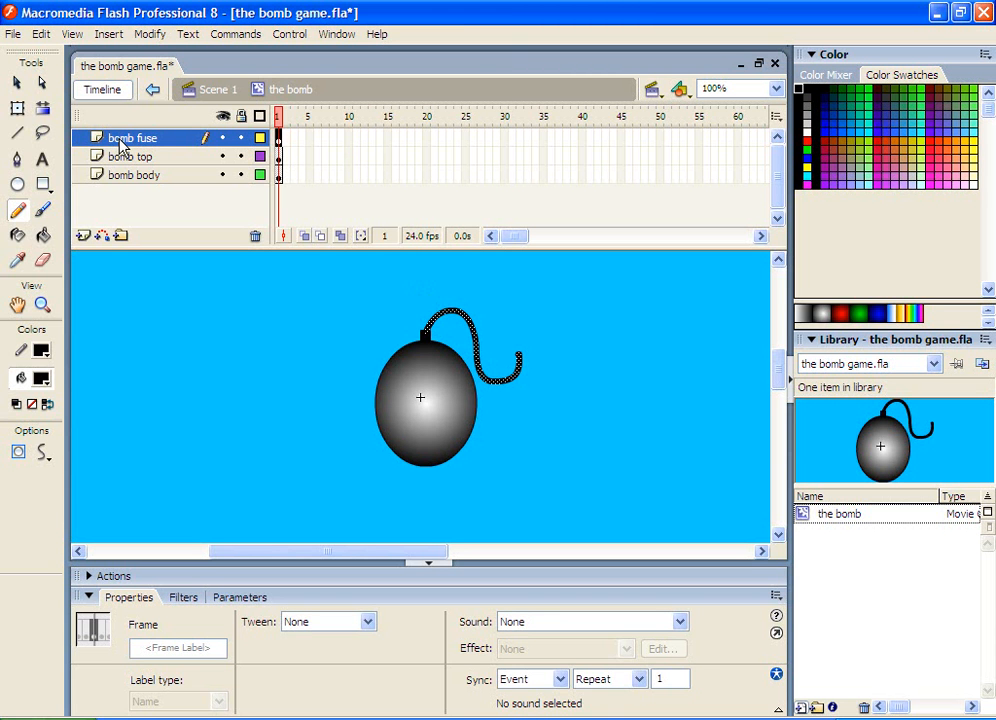
pyautogui.click(349, 141)
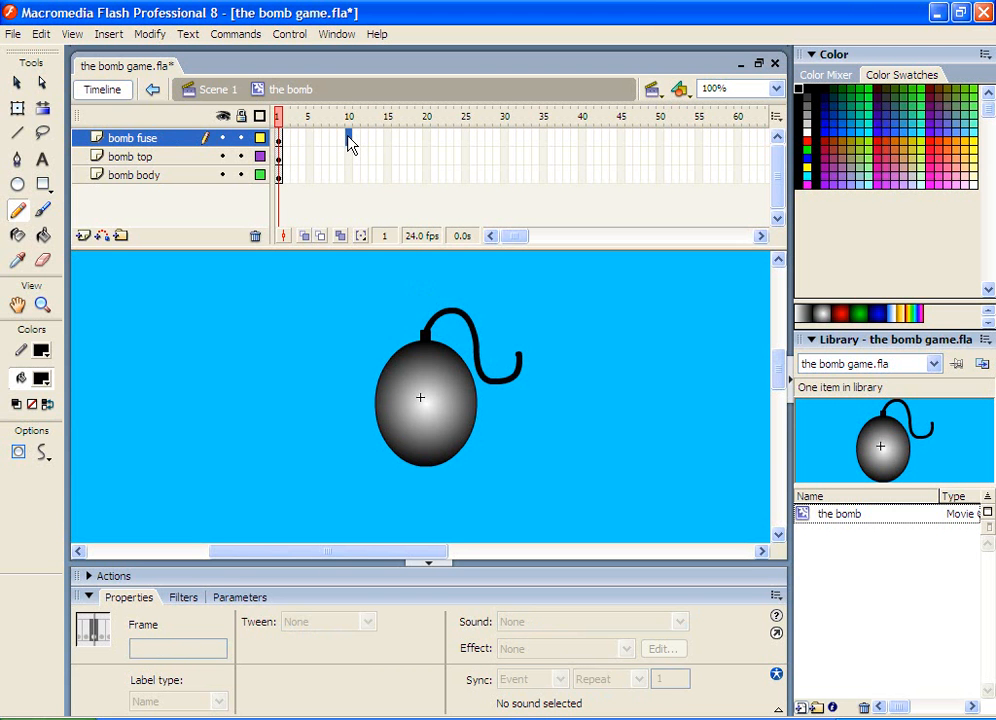
pyautogui.rightClick(349, 141)
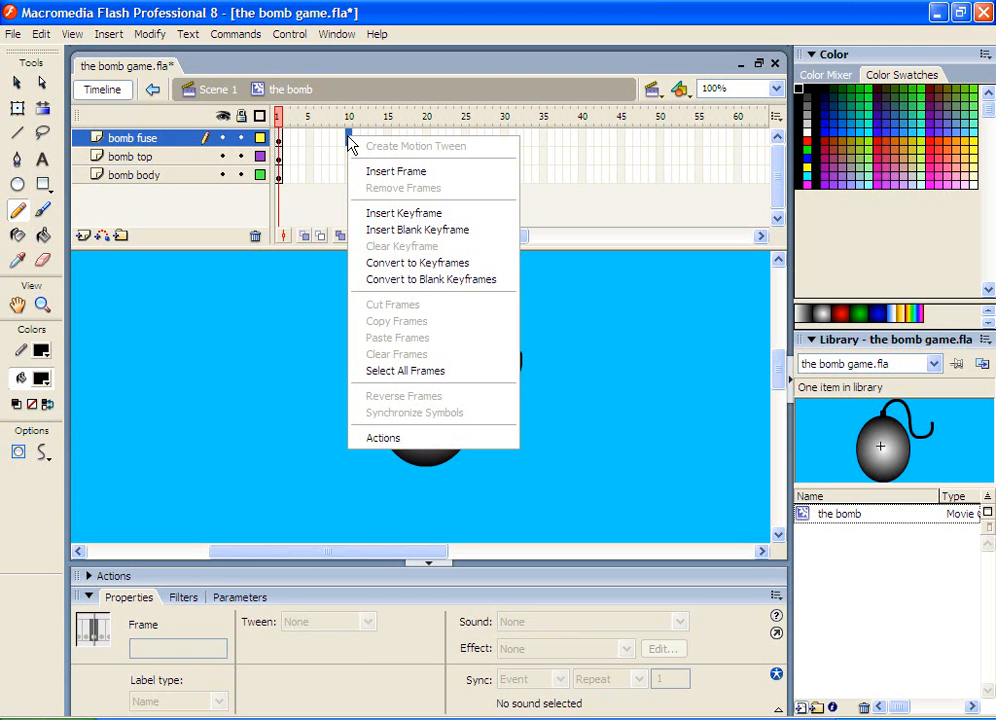
pyautogui.click(404, 217)
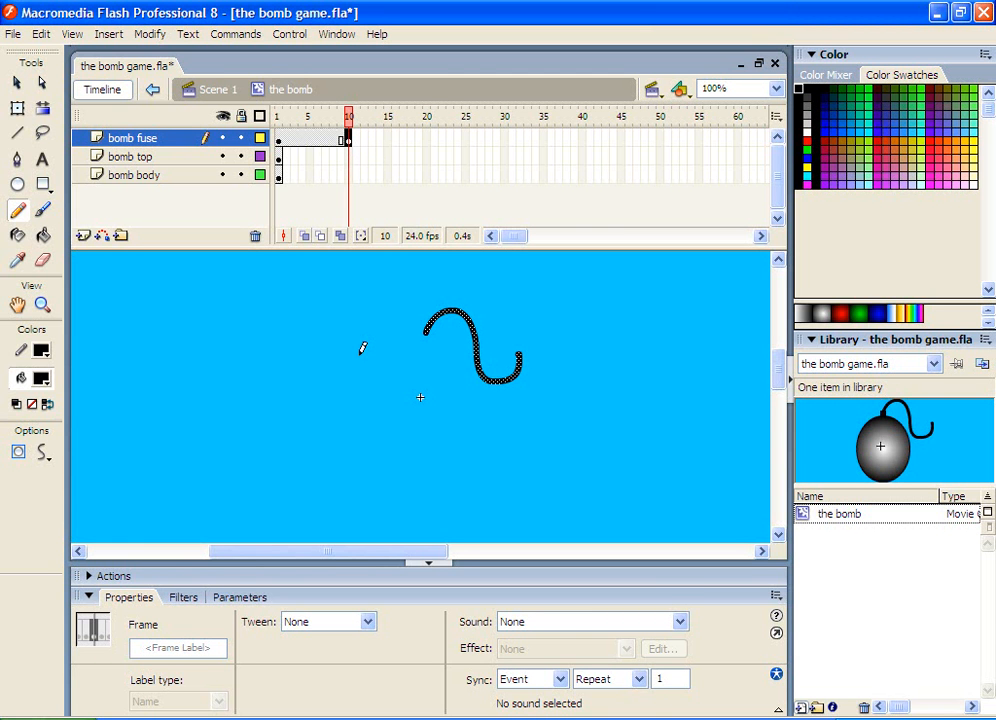
# Insert a keyframe at frame 20 on the bomb fuse layer and delete a short piece from the fuse's end there
pyautogui.click(20, 90)
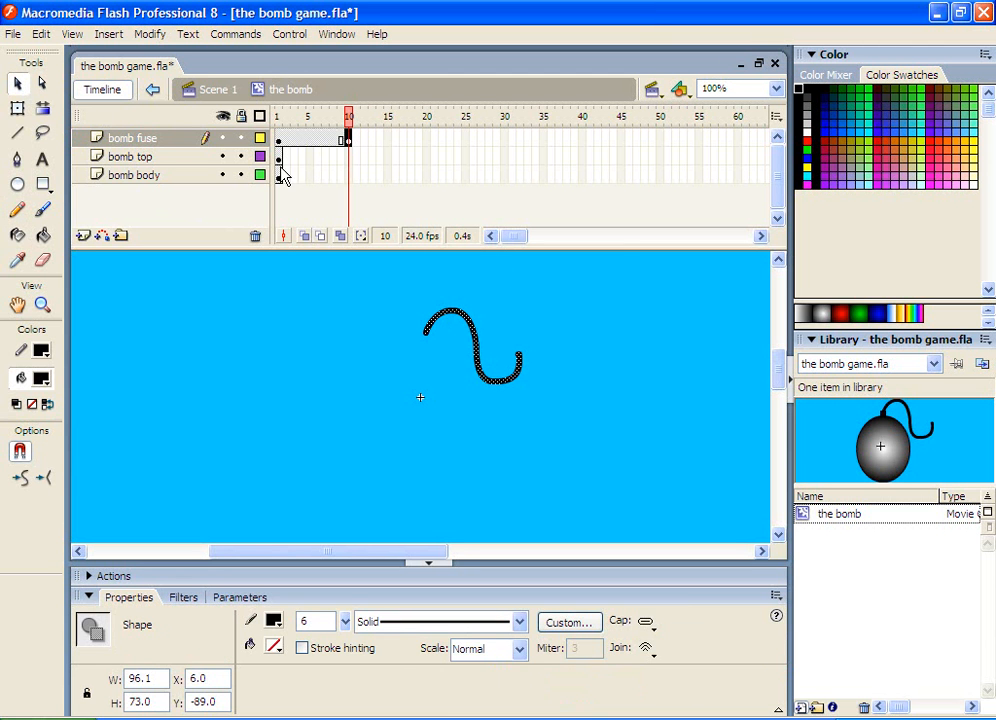
pyautogui.click(605, 333)
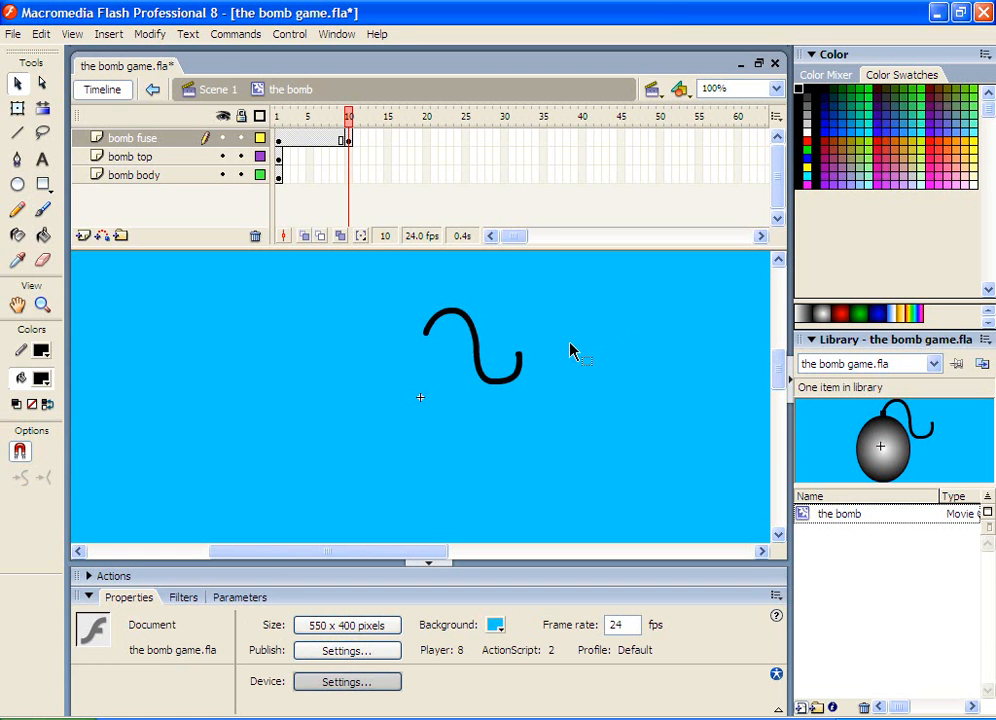
pyautogui.moveTo(501, 333)
pyautogui.mouseDown()
pyautogui.moveTo(522, 369)
pyautogui.moveTo(551, 372)
pyautogui.mouseUp()
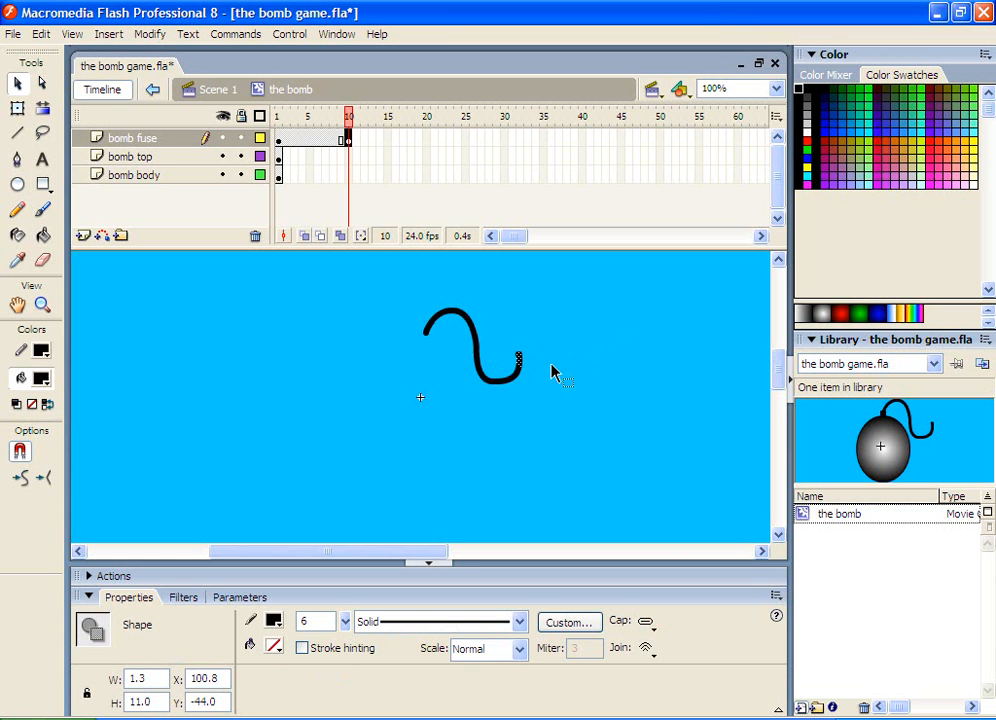
pyautogui.click(622, 342)
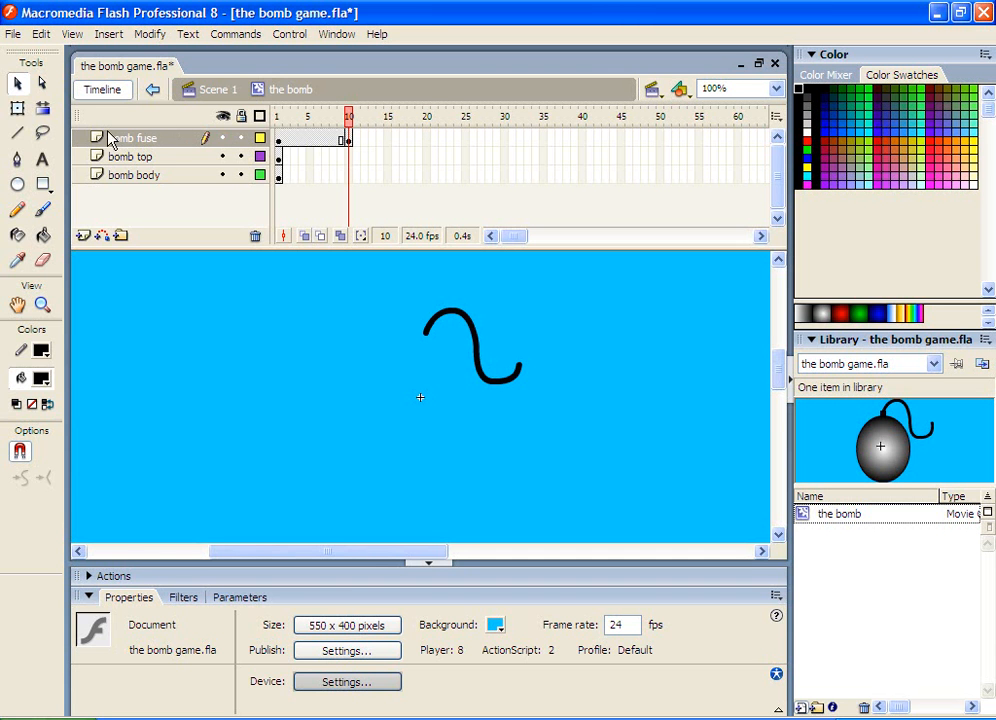
pyautogui.click(426, 137)
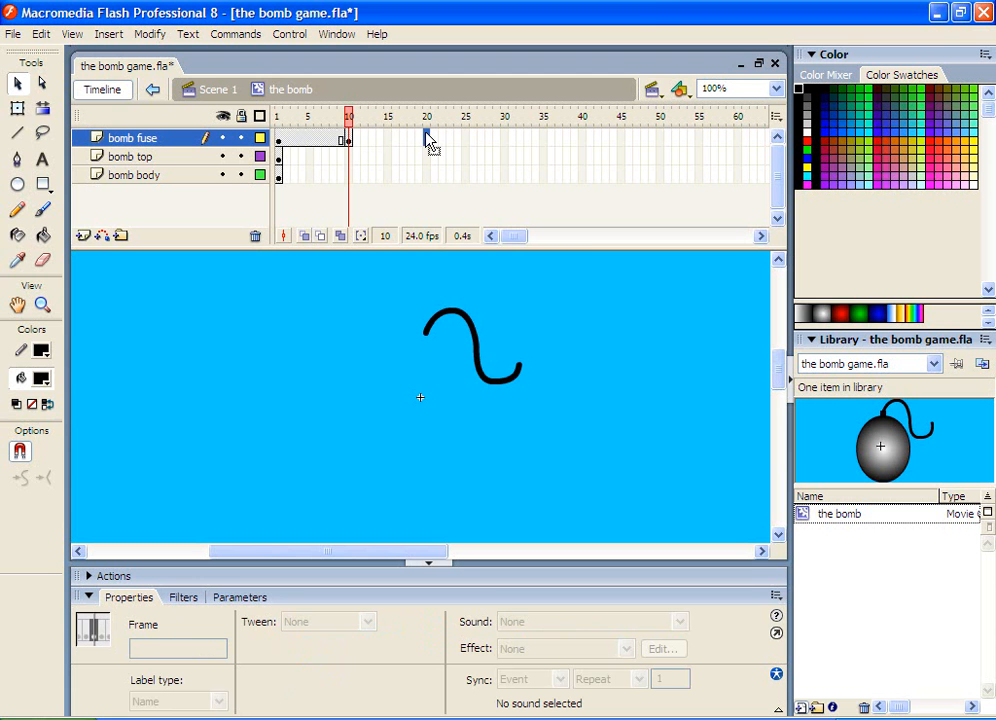
pyautogui.rightClick(428, 141)
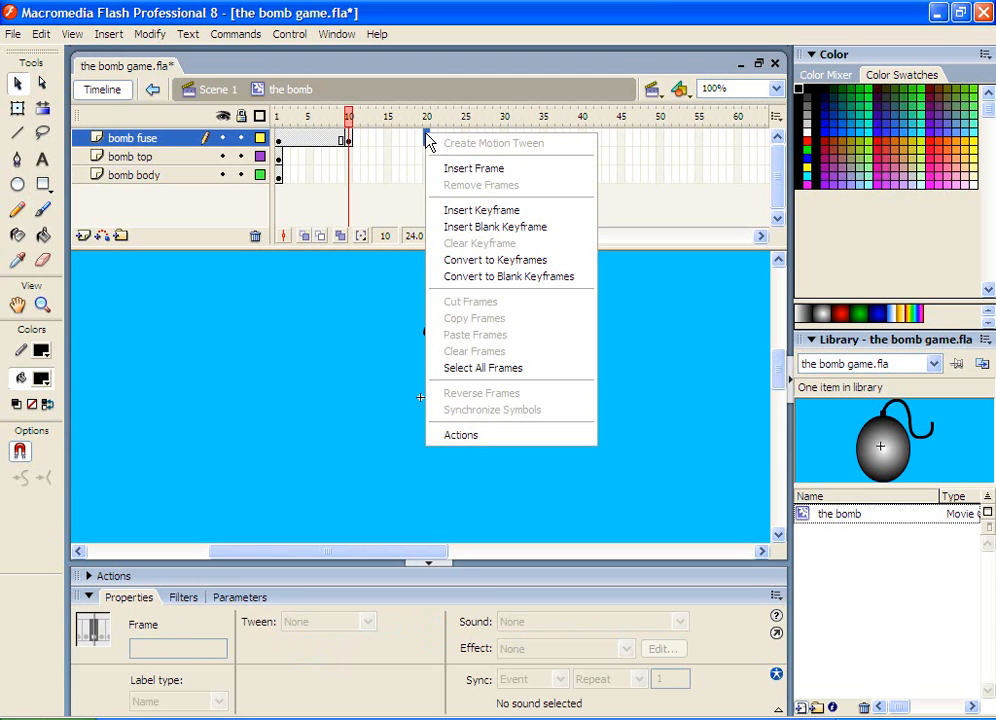
pyautogui.click(470, 212)
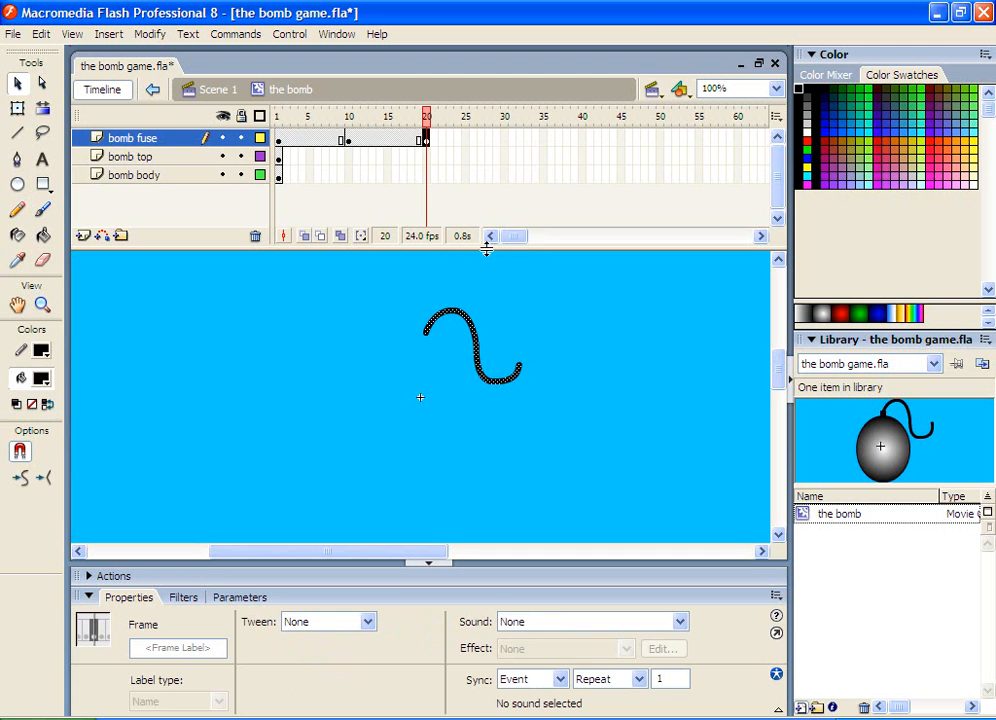
pyautogui.click(607, 331)
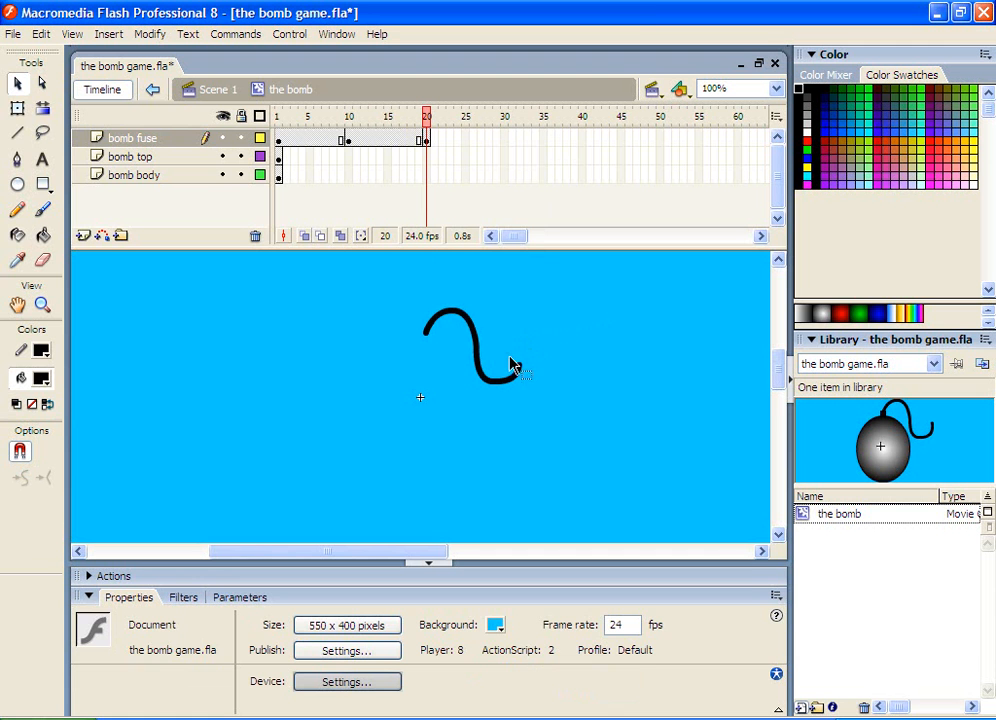
pyautogui.moveTo(508, 348); pyautogui.dragTo(535, 387)
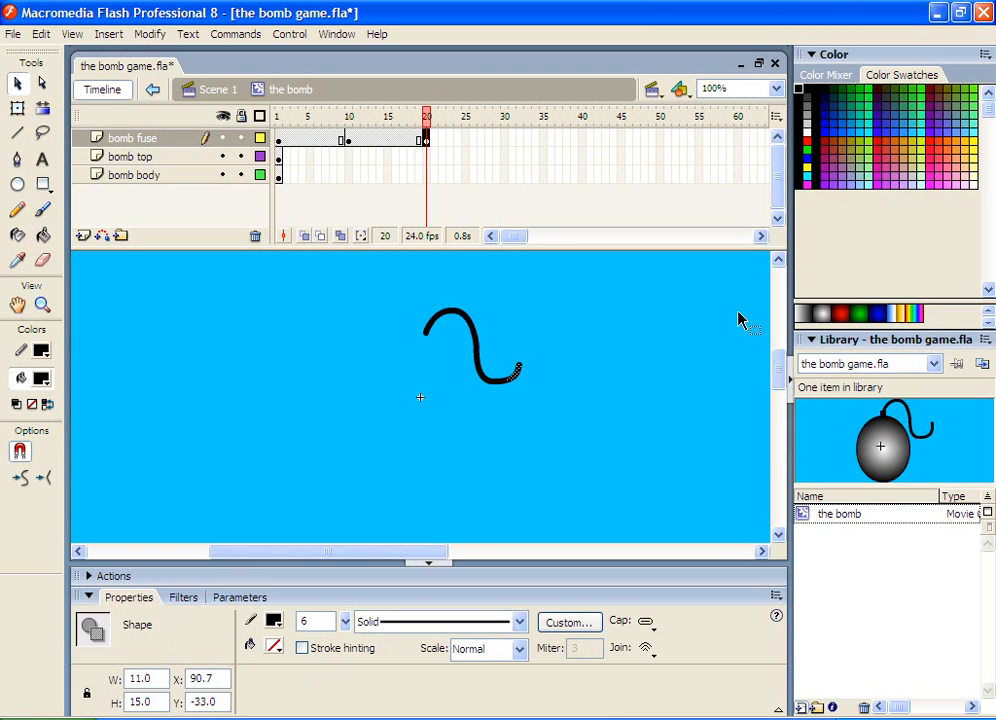
pyautogui.press('Delete')
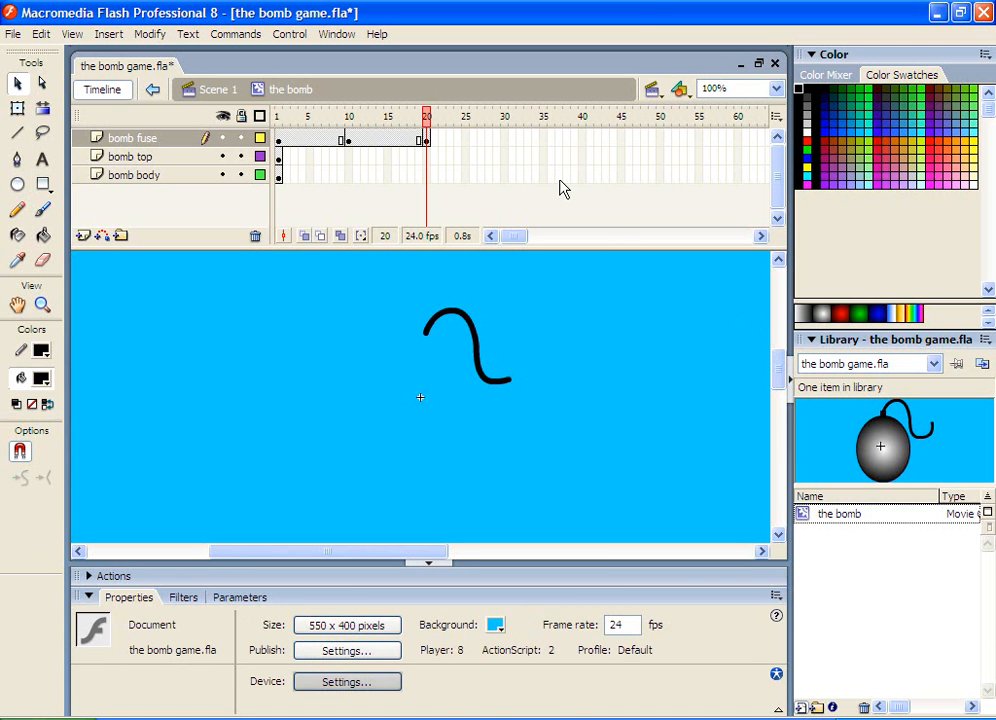
# Insert a keyframe at frame 30 on the bomb fuse layer and delete another piece from the fuse's end
pyautogui.click(506, 140)
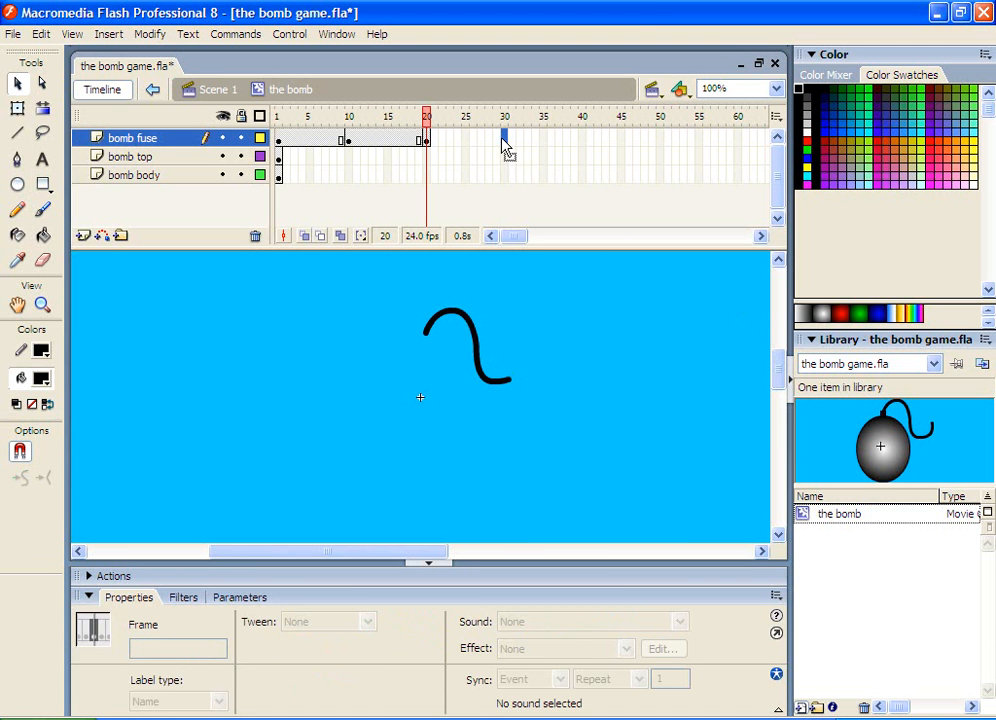
pyautogui.rightClick(504, 147)
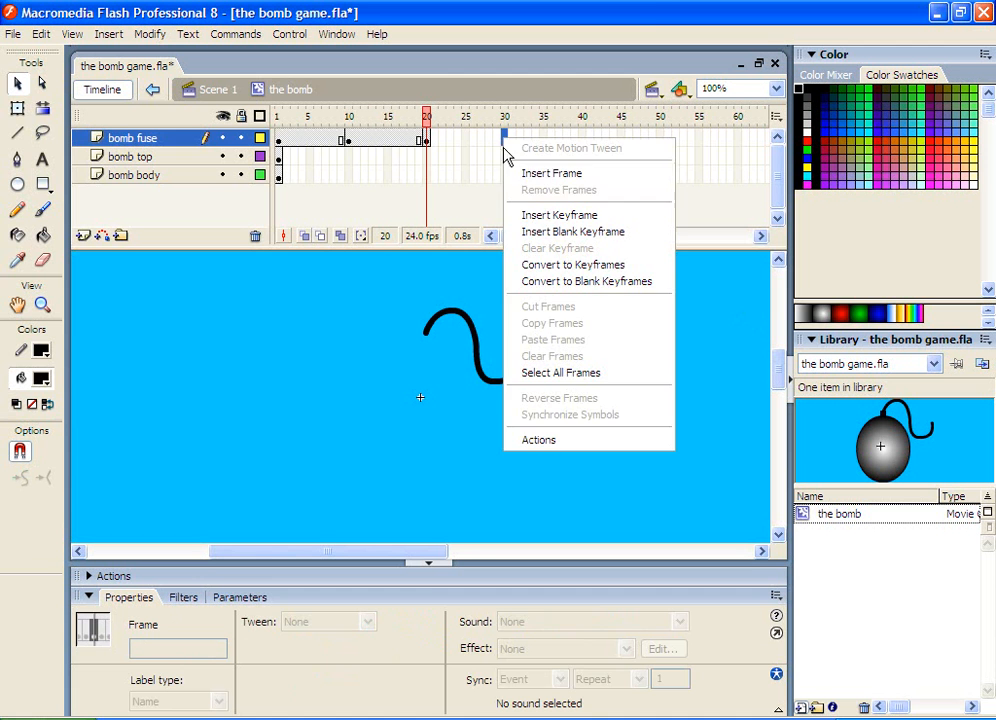
pyautogui.click(530, 216)
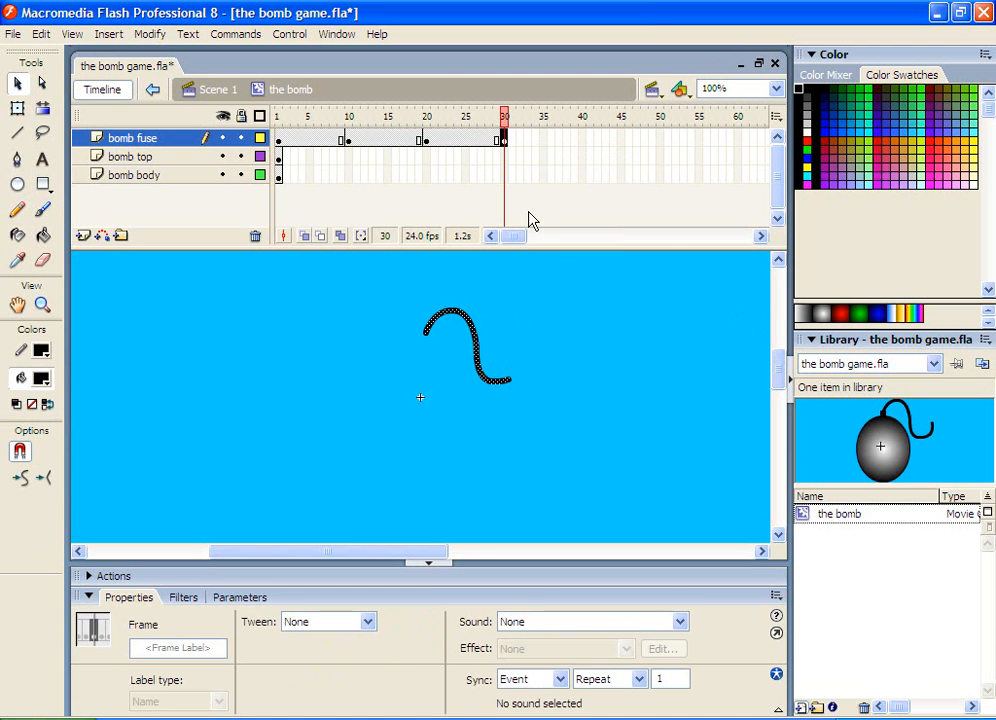
pyautogui.click(605, 342)
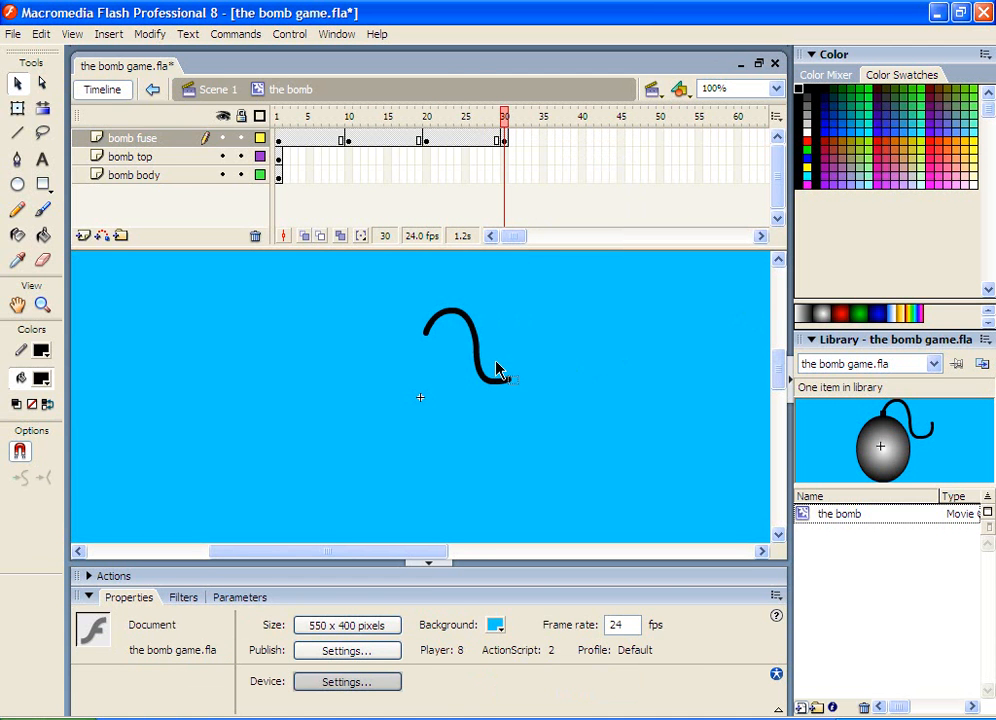
pyautogui.moveTo(495, 362)
pyautogui.mouseDown()
pyautogui.moveTo(509, 391)
pyautogui.moveTo(525, 391)
pyautogui.mouseUp()
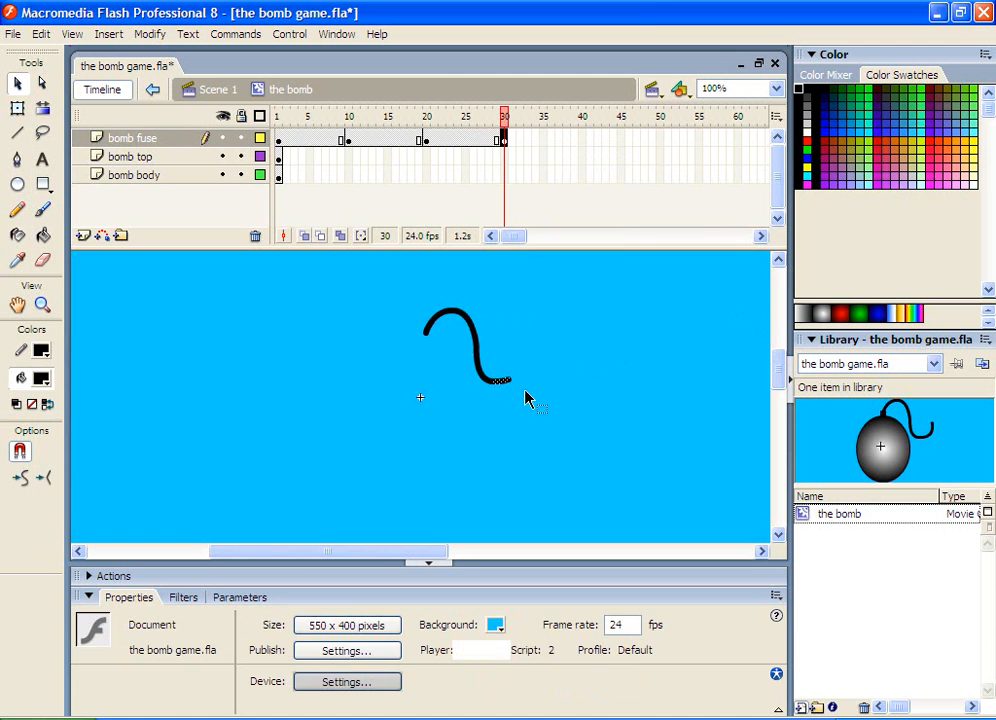
pyautogui.press('Delete')
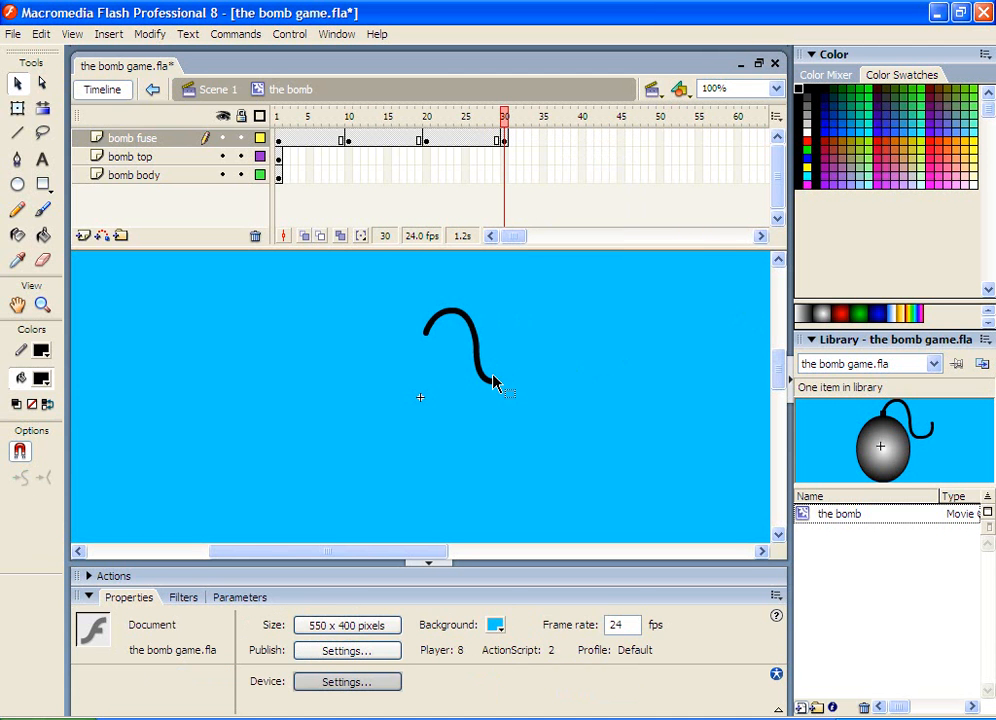
# Insert a keyframe at frame 40 on the bomb fuse layer and delete another piece from the fuse's end
pyautogui.click(583, 141)
pyautogui.rightClick(583, 141)
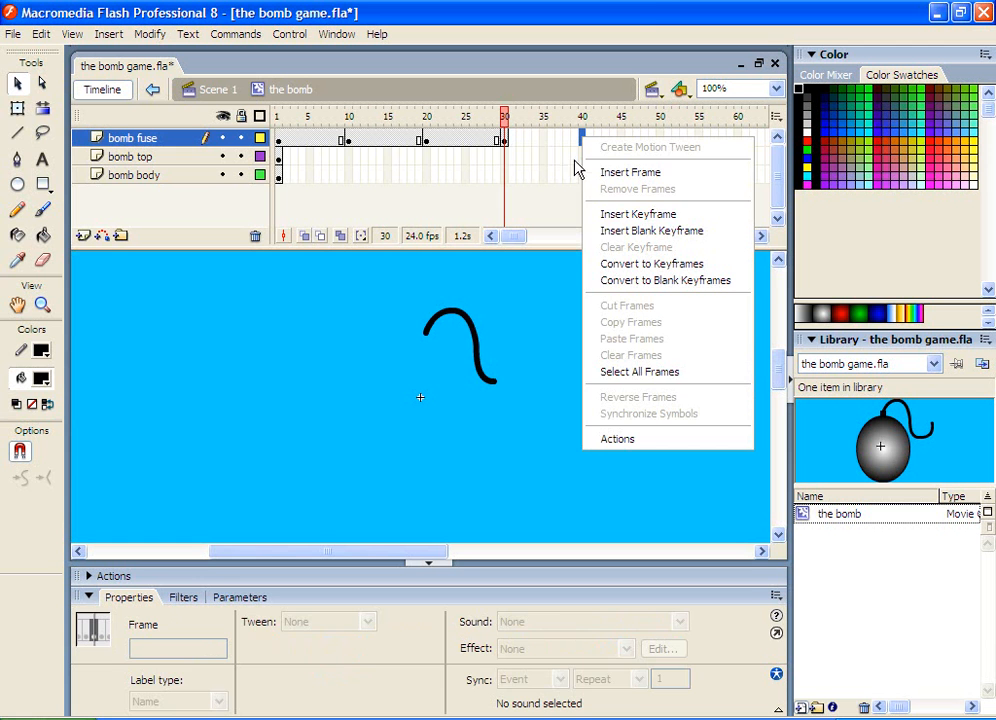
pyautogui.click(595, 215)
pyautogui.click(518, 390)
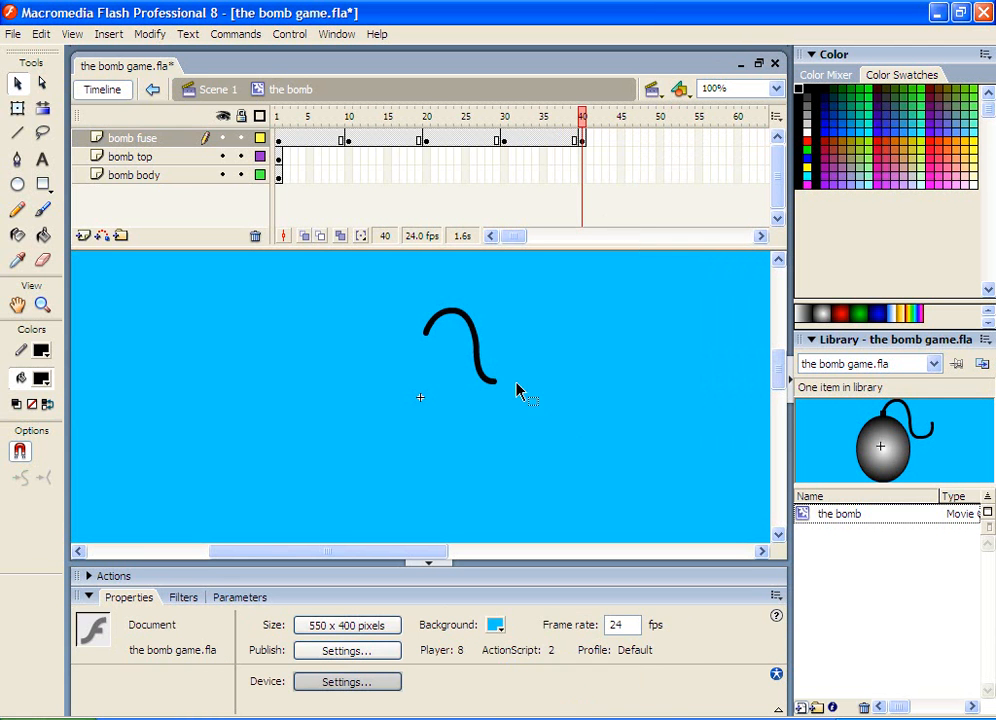
pyautogui.moveTo(466, 367); pyautogui.dragTo(509, 398)
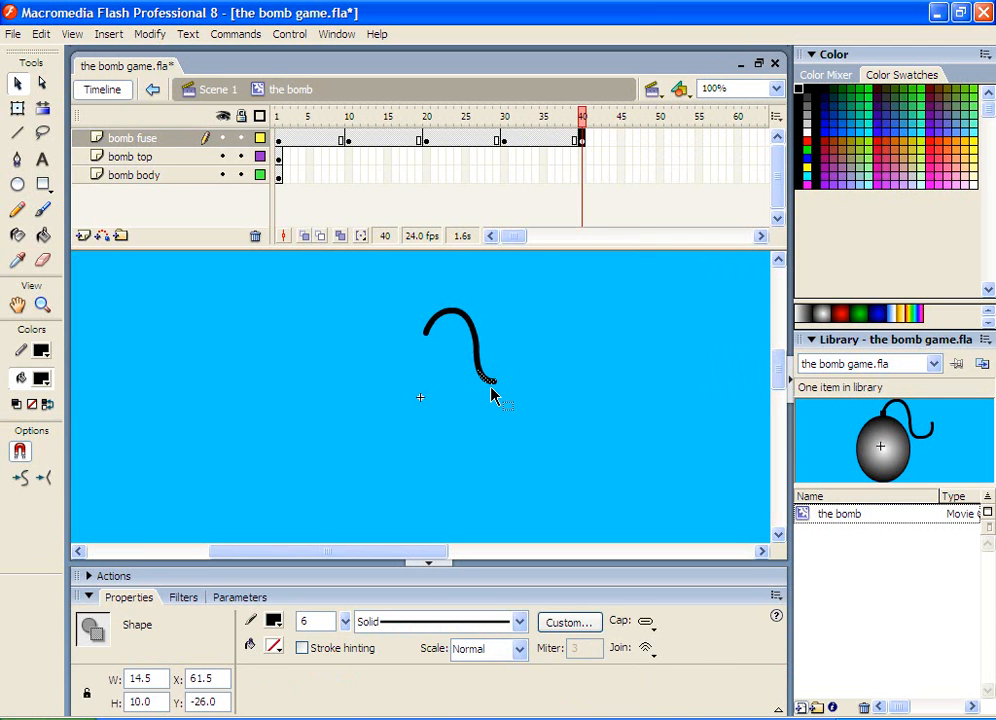
pyautogui.press('Delete')
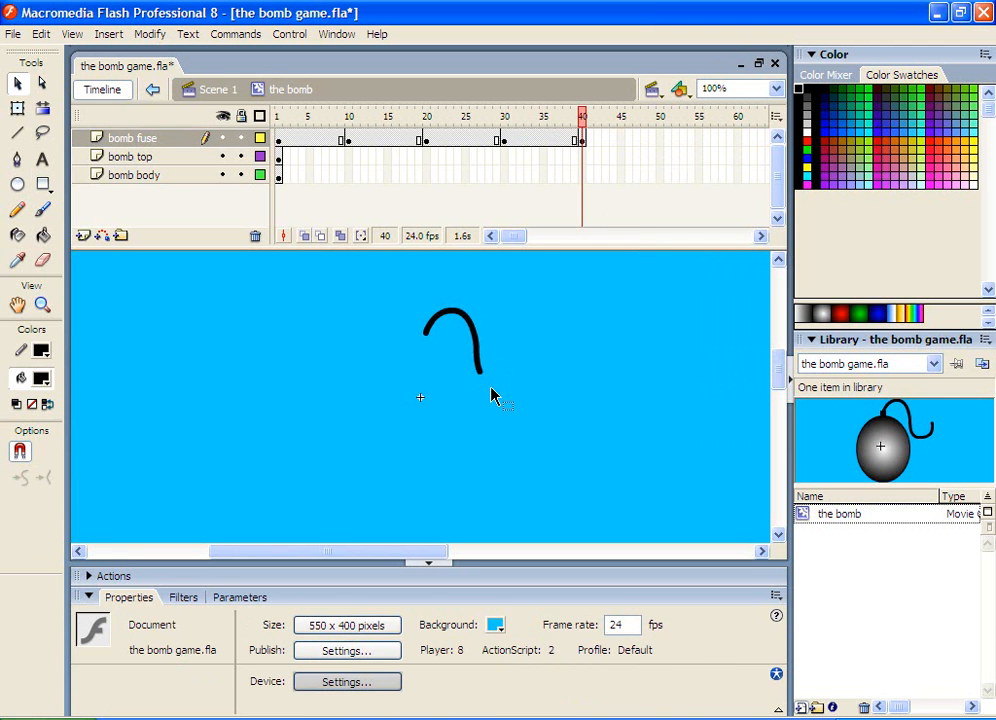
# Insert a keyframe at frame 50 on the bomb fuse layer and delete a further piece from the fuse's end
pyautogui.click(659, 141)
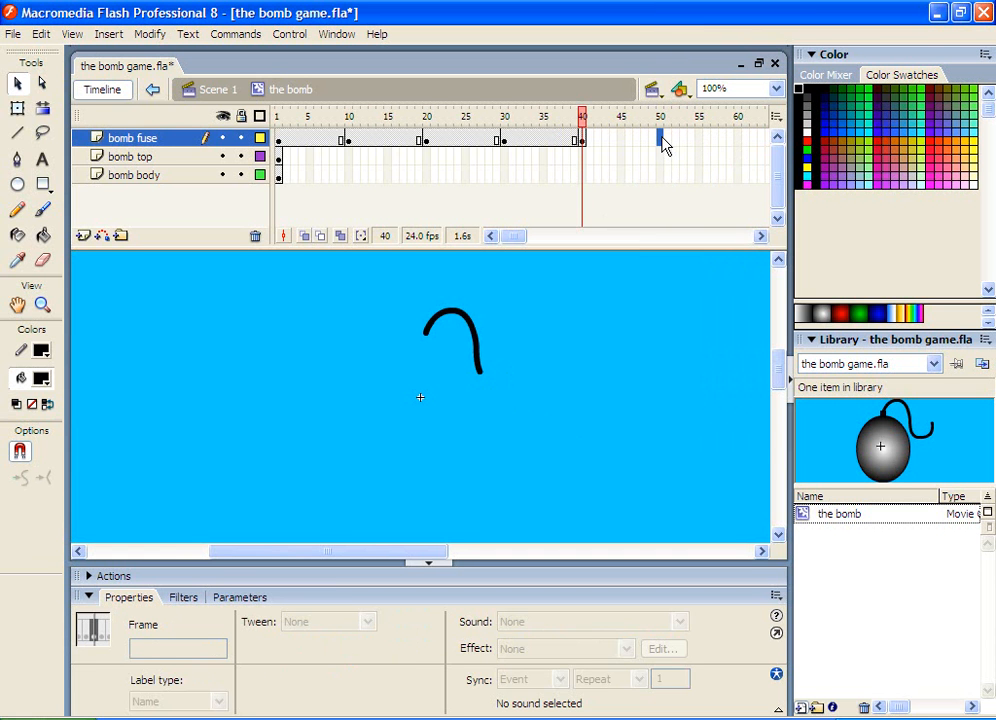
pyautogui.rightClick(659, 142)
pyautogui.click(700, 214)
pyautogui.click(550, 398)
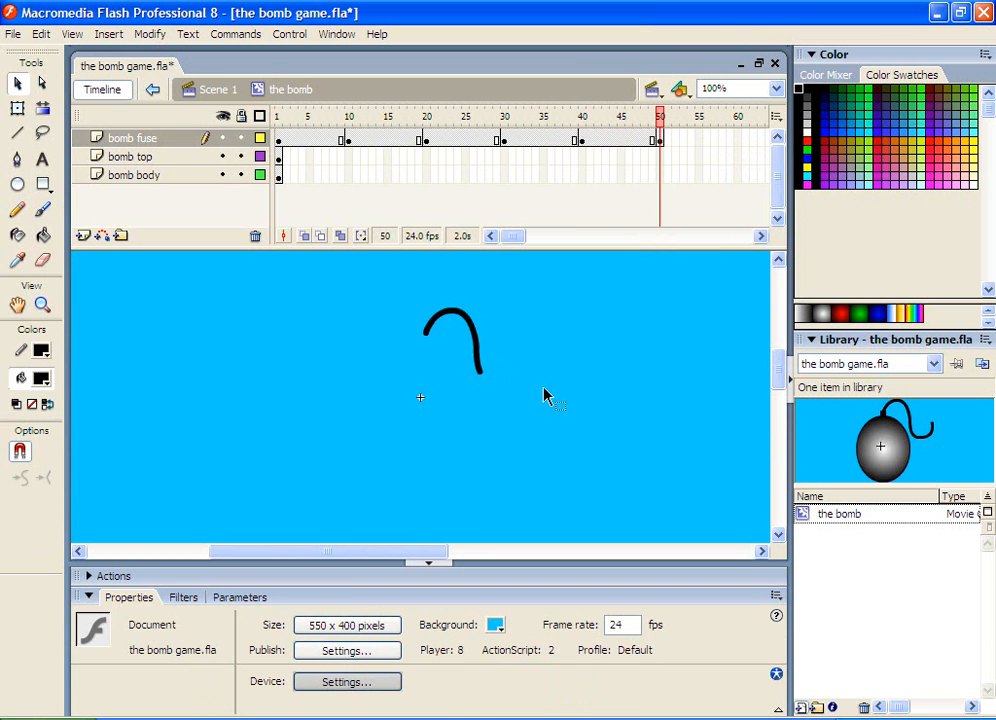
pyautogui.moveTo(507, 360); pyautogui.dragTo(459, 385)
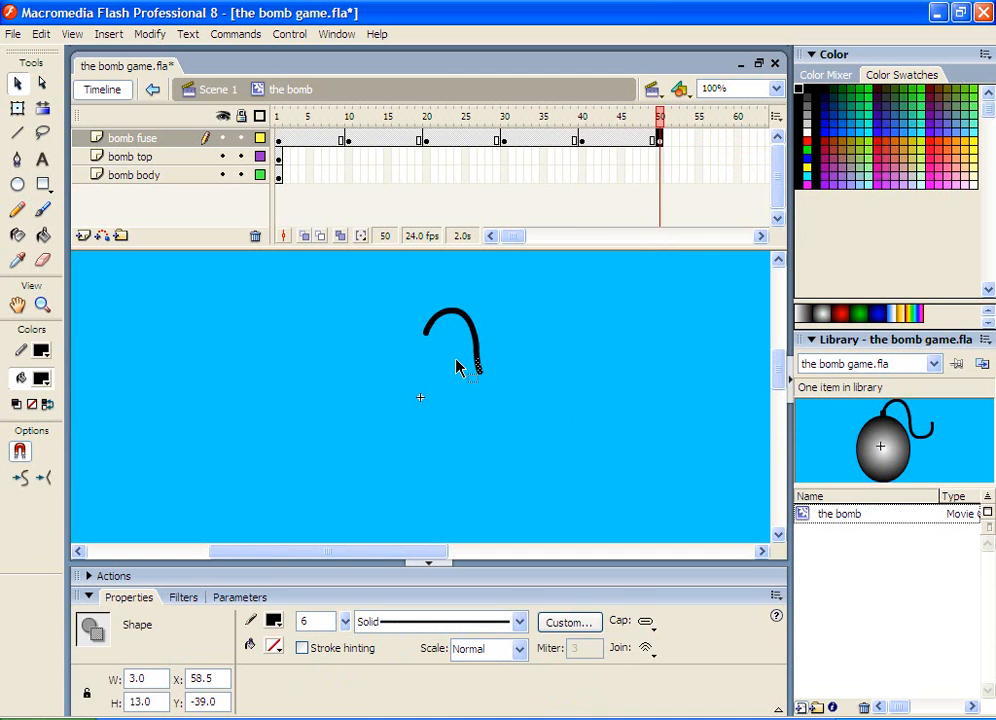
pyautogui.press('Delete')
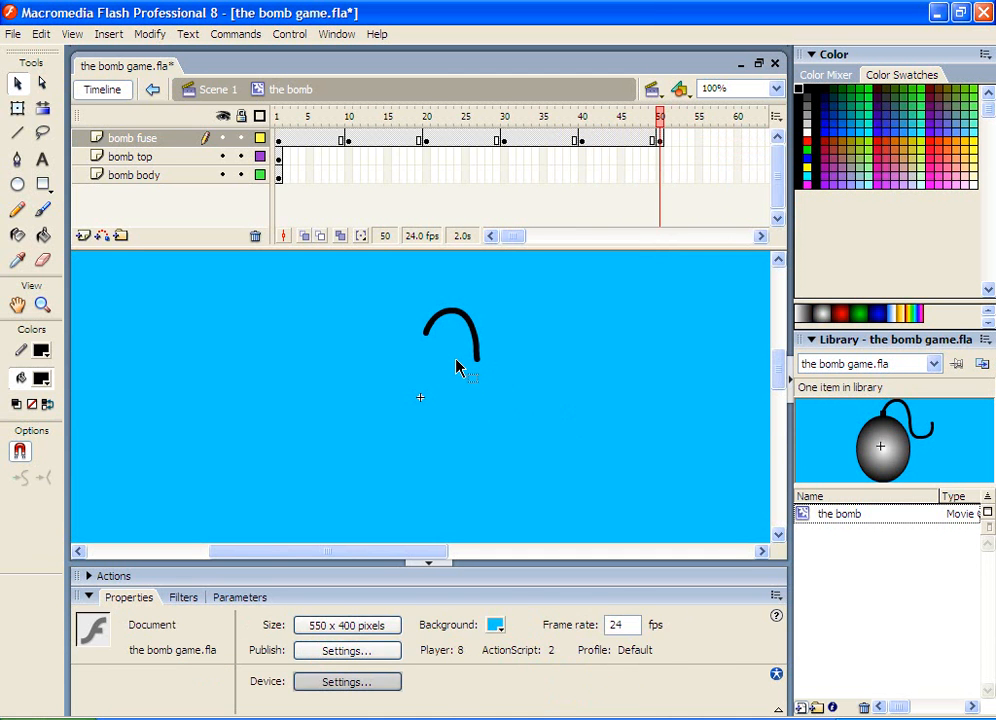
# Insert a keyframe at frame 60 on the bomb fuse layer and cut another piece off the fuse's end
pyautogui.click(739, 142)
pyautogui.rightClick(739, 145)
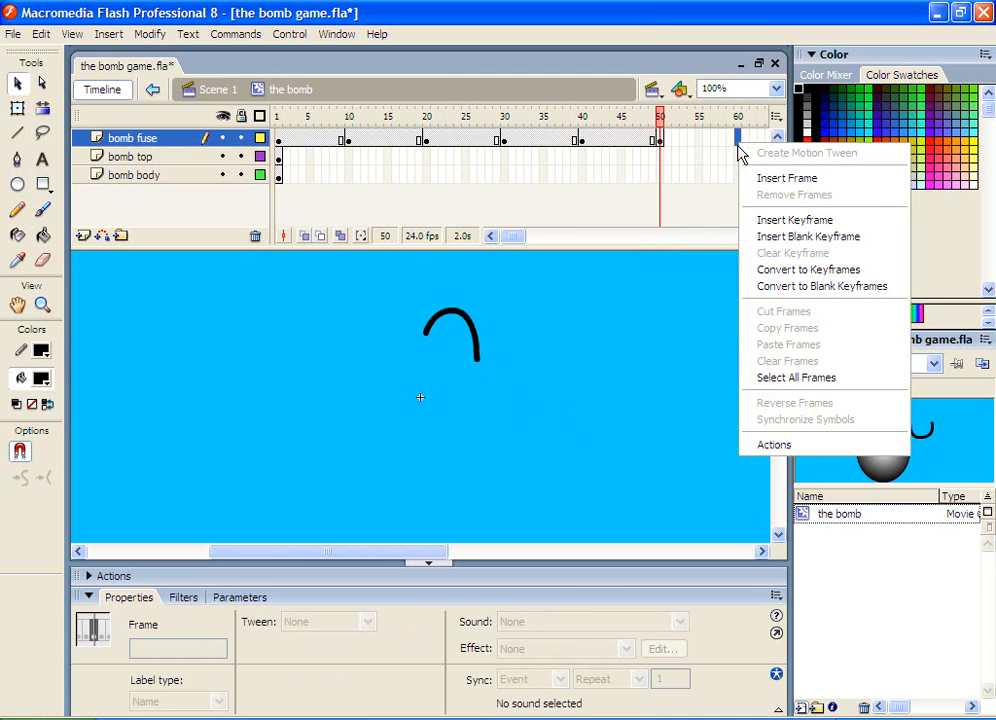
pyautogui.click(757, 220)
pyautogui.click(487, 409)
pyautogui.moveTo(486, 338); pyautogui.dragTo(432, 370)
pyautogui.press('Delete')
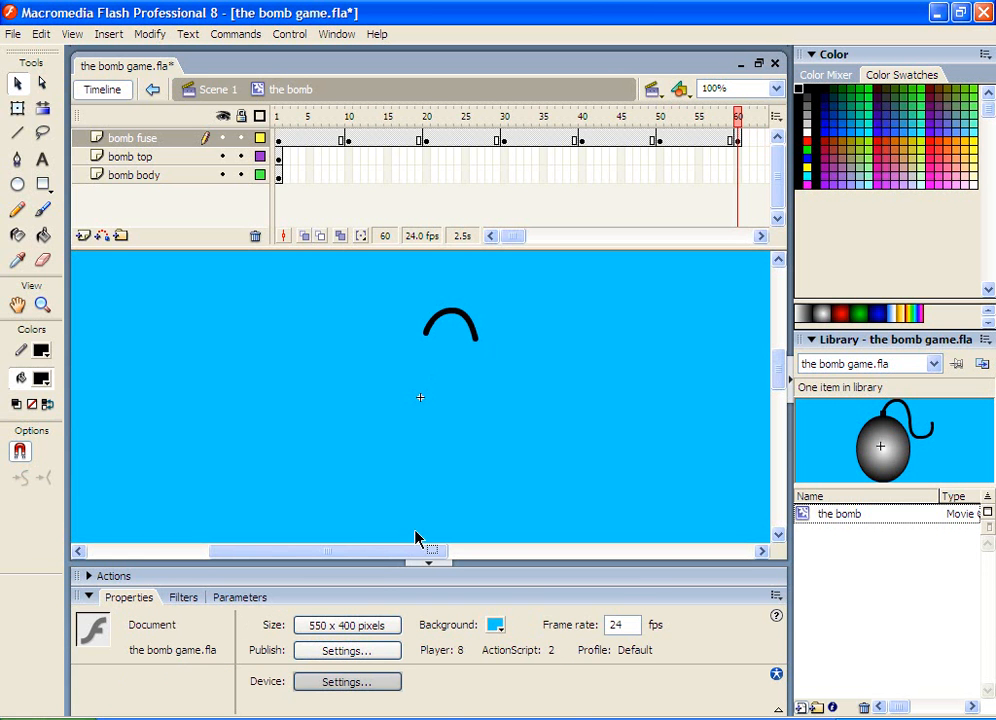
# Insert a keyframe at frame 70 on the bomb fuse layer and delete another piece from the fuse's end
pyautogui.moveTo(376, 556); pyautogui.dragTo(385, 557)
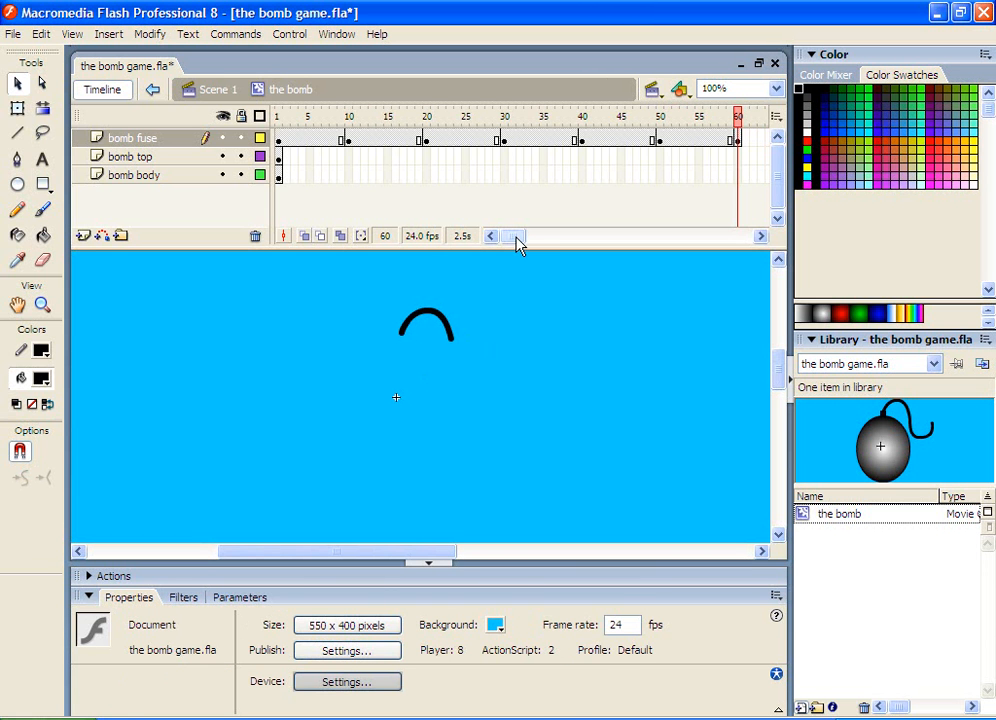
pyautogui.moveTo(520, 244); pyautogui.dragTo(537, 244)
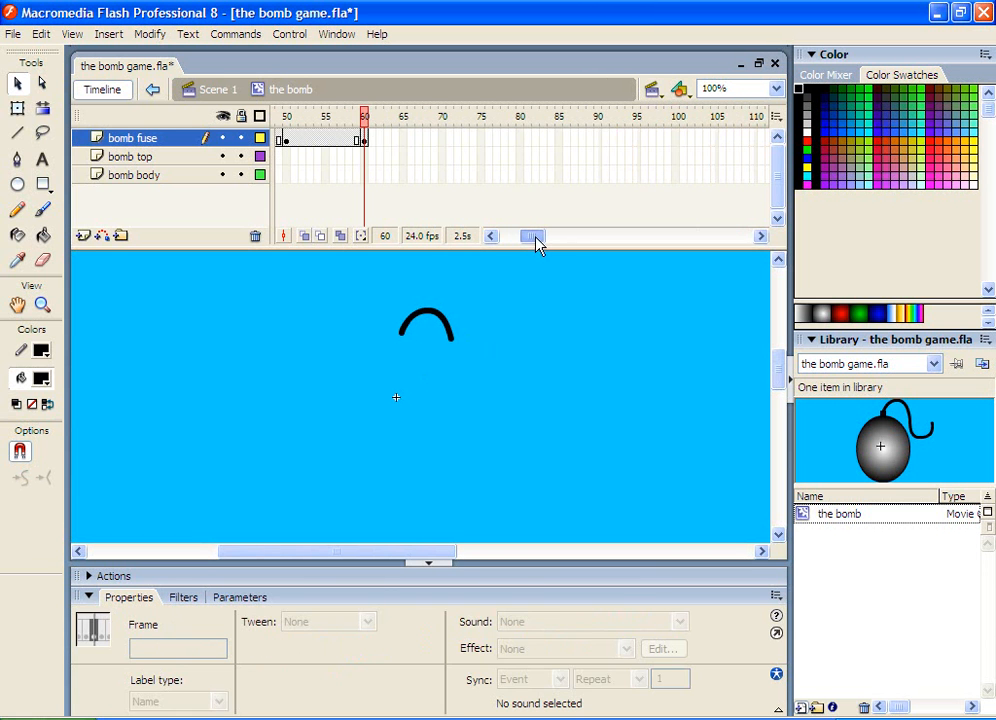
pyautogui.click(442, 139)
pyautogui.rightClick(443, 140)
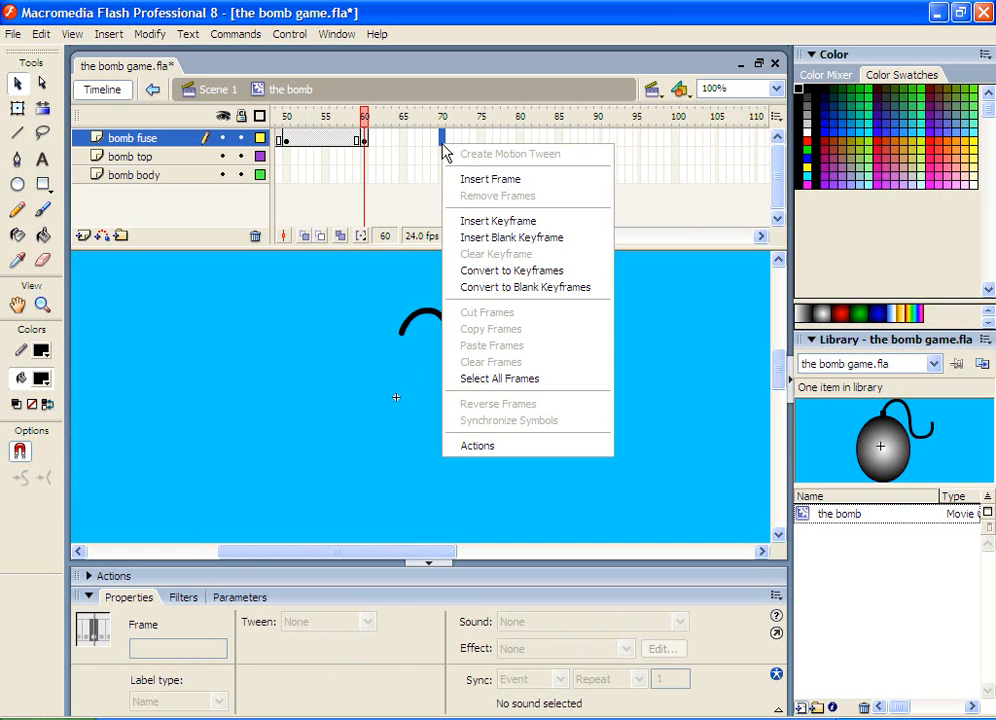
pyautogui.click(478, 221)
pyautogui.moveTo(471, 320); pyautogui.dragTo(425, 350)
pyautogui.press('Delete')
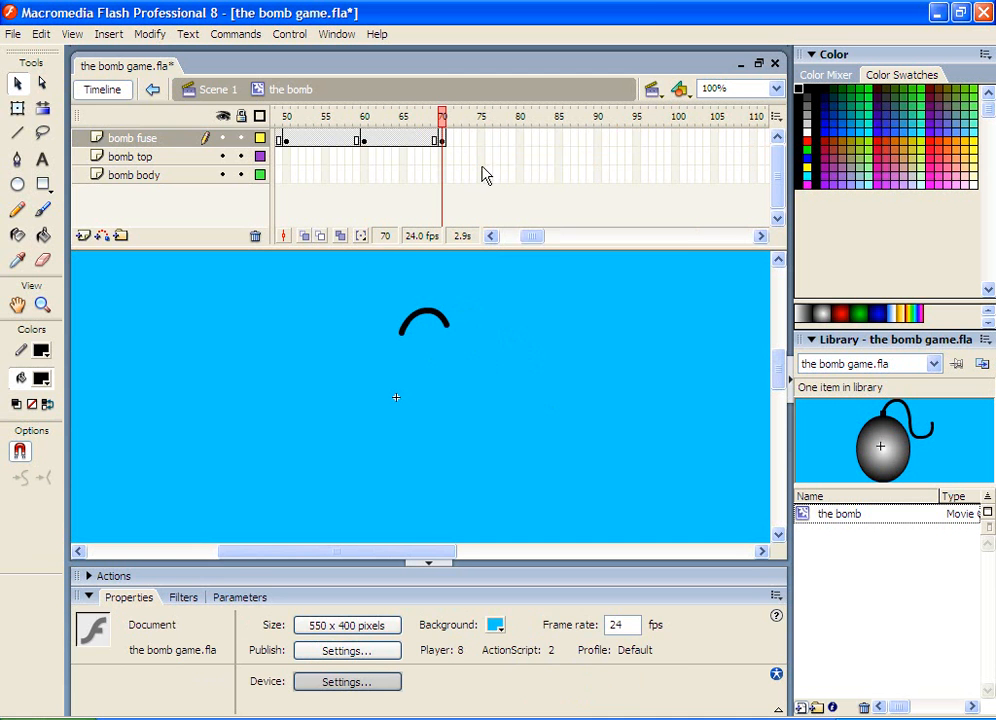
# Insert a keyframe at frame 80 on the bomb fuse layer and delete another piece from the fuse's end
pyautogui.click(521, 140)
pyautogui.rightClick(521, 140)
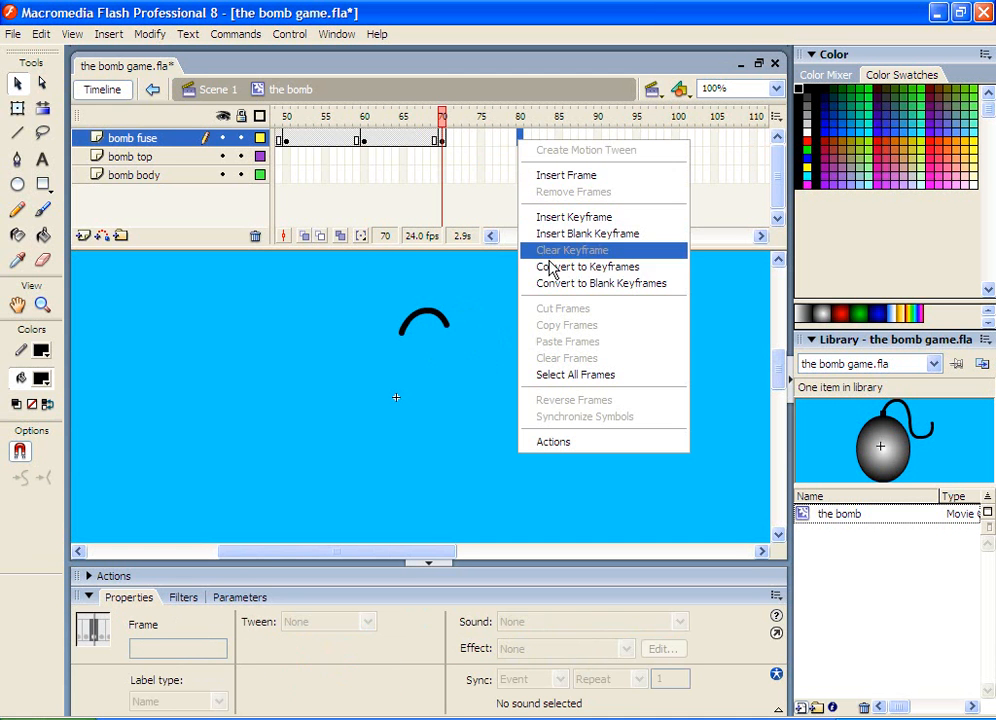
pyautogui.click(574, 217)
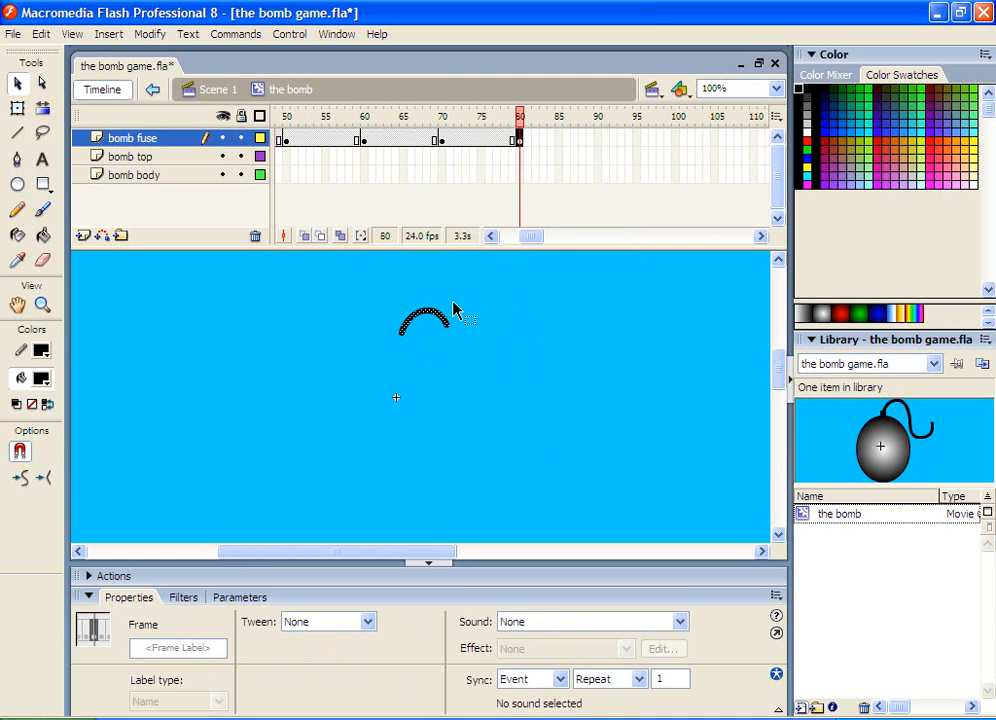
pyautogui.click(454, 310)
pyautogui.click(442, 324)
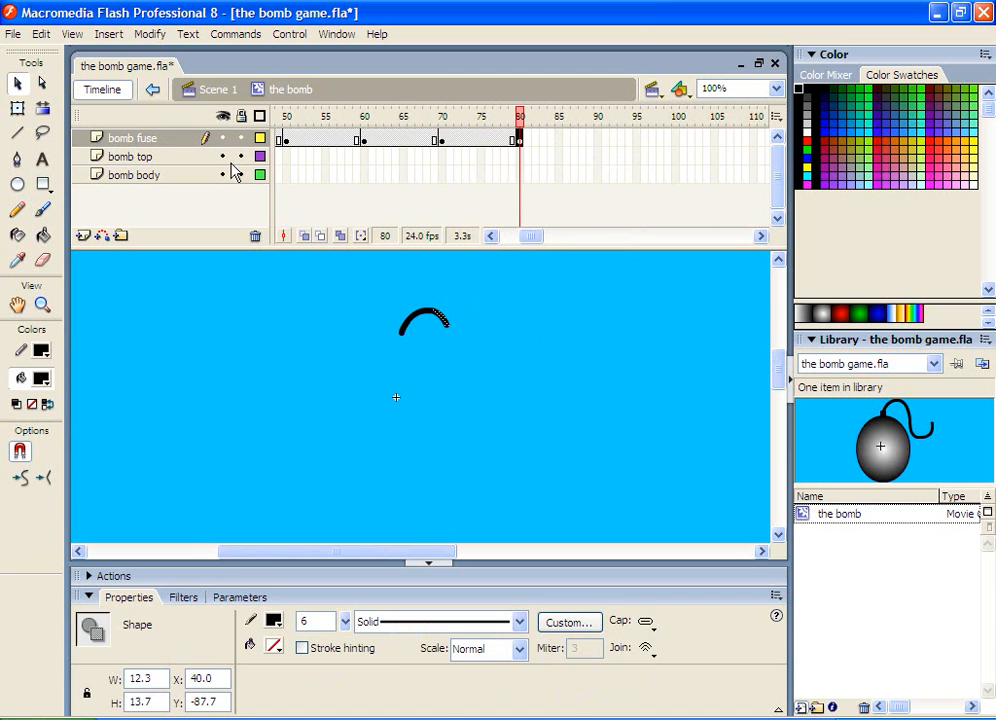
pyautogui.press('Delete')
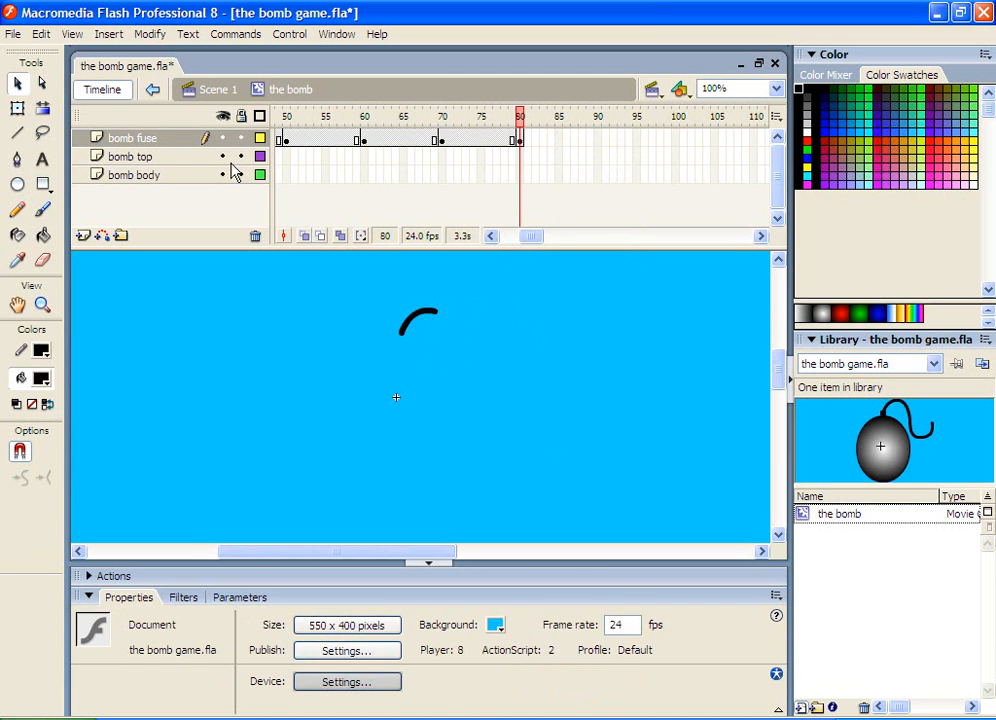
# Insert a keyframe at frame 90 on the bomb fuse layer and delete another piece from the fuse's end
pyautogui.click(597, 140)
pyautogui.rightClick(595, 143)
pyautogui.press('Escape')
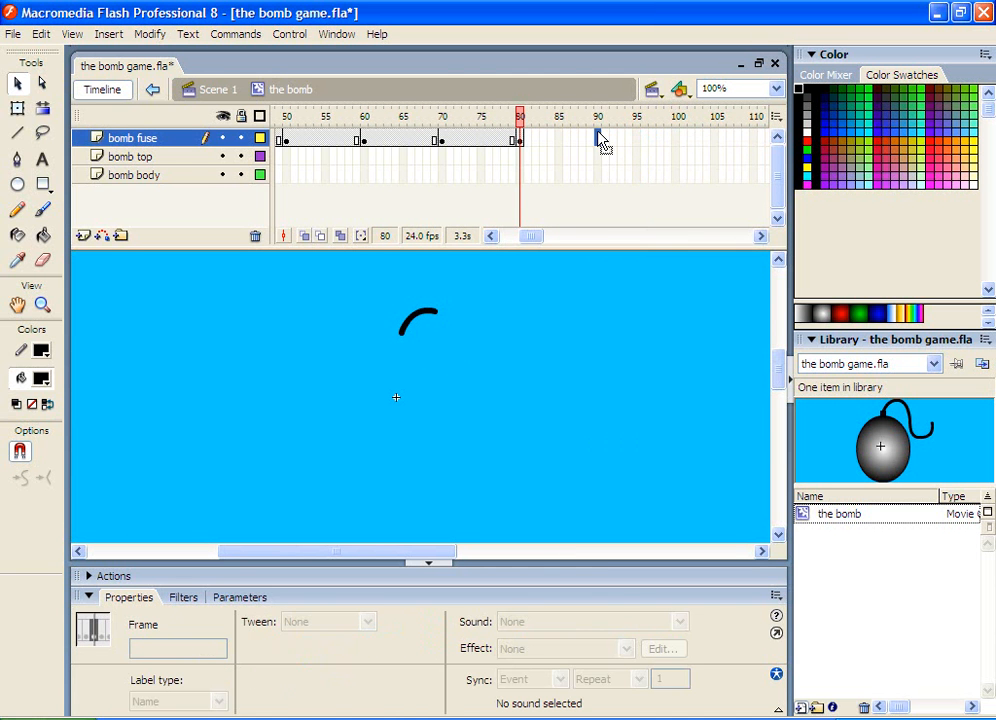
pyautogui.rightClick(597, 140)
pyautogui.click(612, 209)
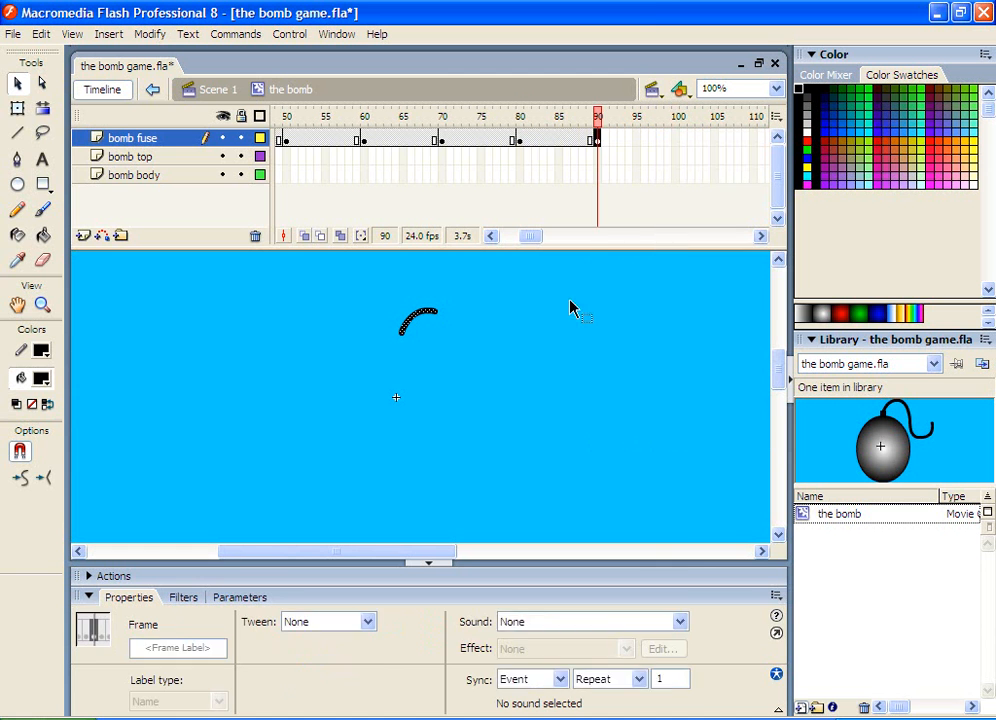
pyautogui.moveTo(450, 292); pyautogui.dragTo(427, 330)
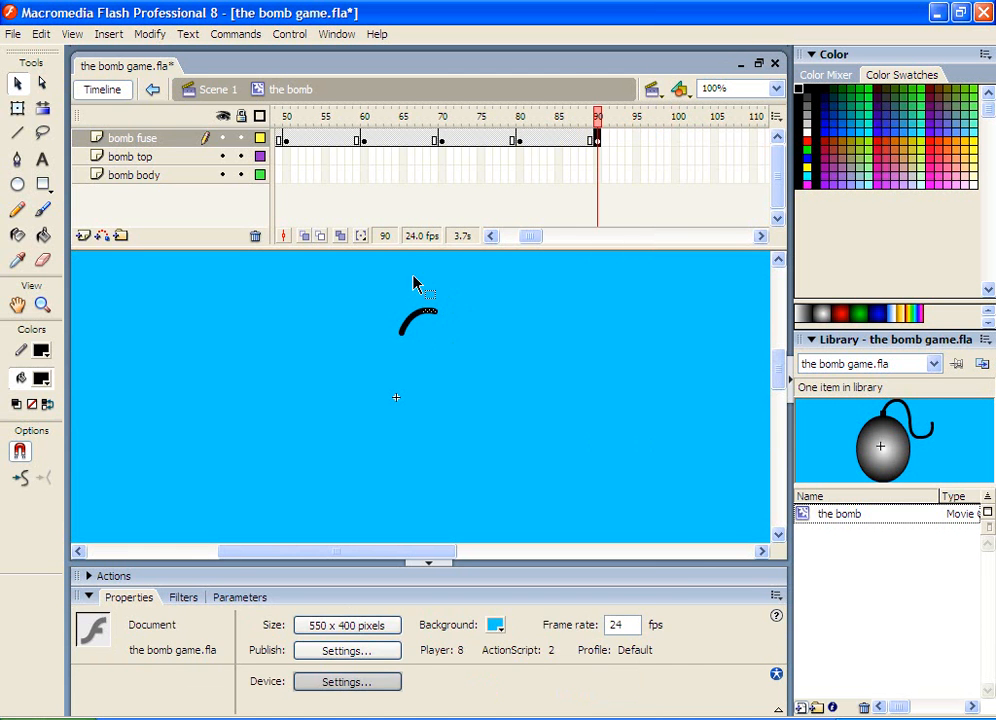
pyautogui.press('Delete')
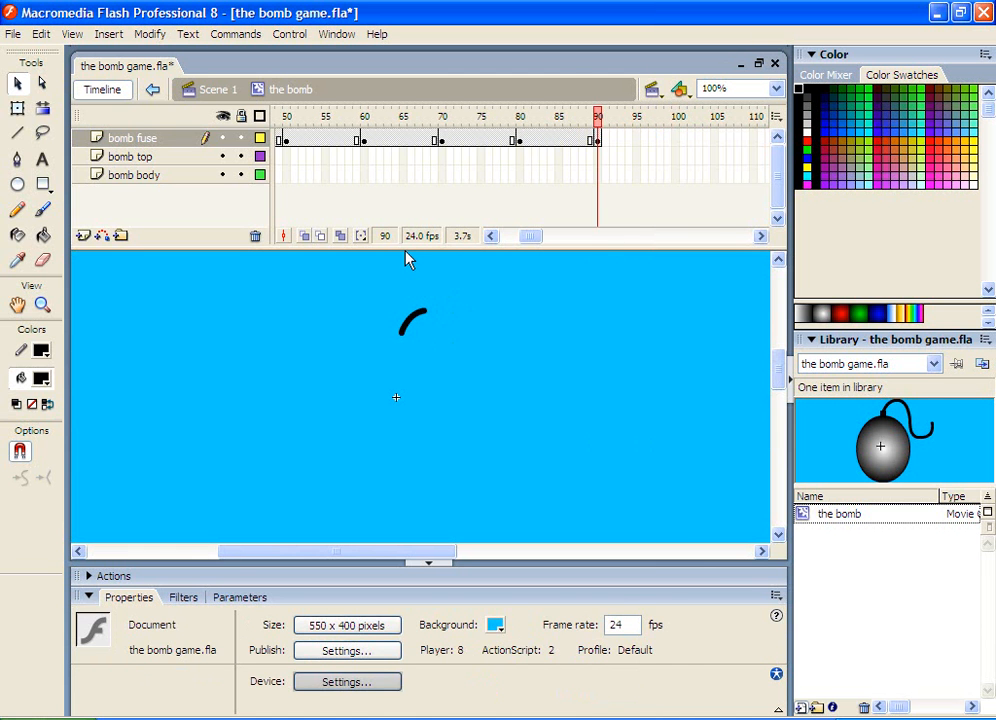
# Insert a keyframe at frame 100 on the bomb fuse layer and delete another piece from the fuse's end
pyautogui.click(677, 141)
pyautogui.rightClick(678, 142)
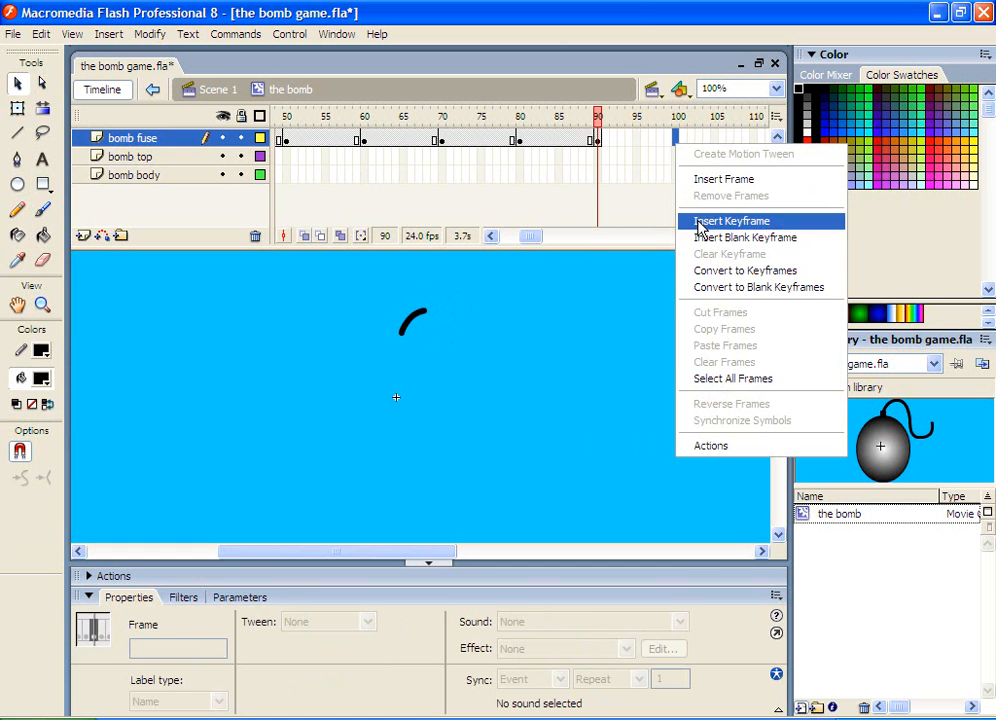
pyautogui.click(696, 222)
pyautogui.click(451, 311)
pyautogui.moveTo(429, 288)
pyautogui.mouseDown()
pyautogui.moveTo(429, 318)
pyautogui.moveTo(418, 326)
pyautogui.mouseUp()
pyautogui.press('Delete')
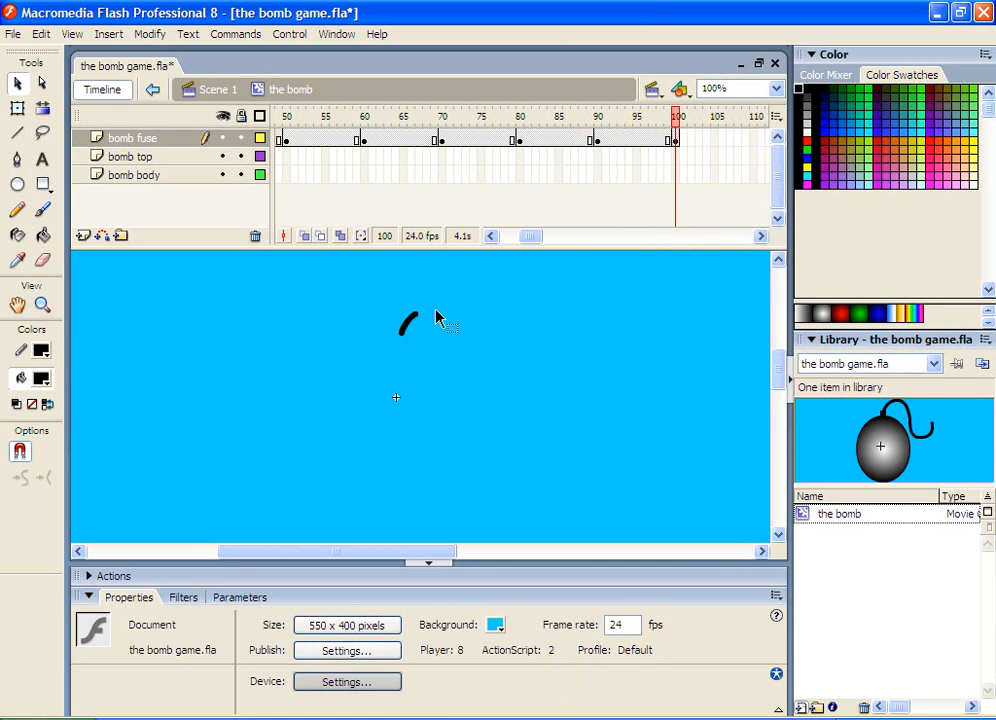
# Insert a keyframe at frame 110 on the bomb fuse layer and delete another piece from the fuse's end
pyautogui.click(754, 140)
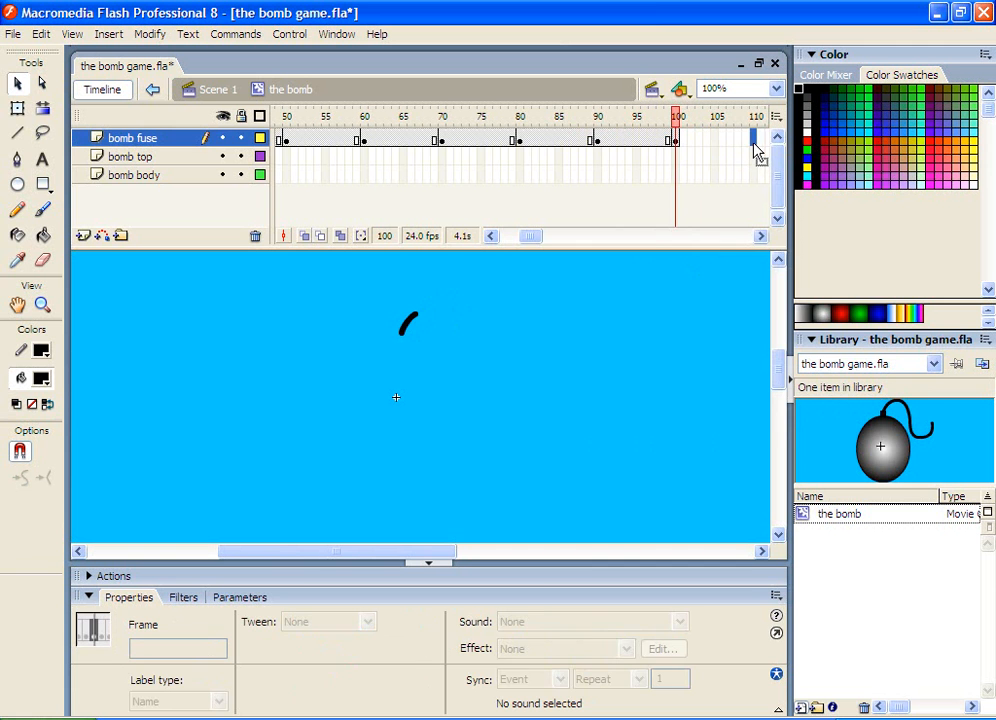
pyautogui.rightClick(754, 142)
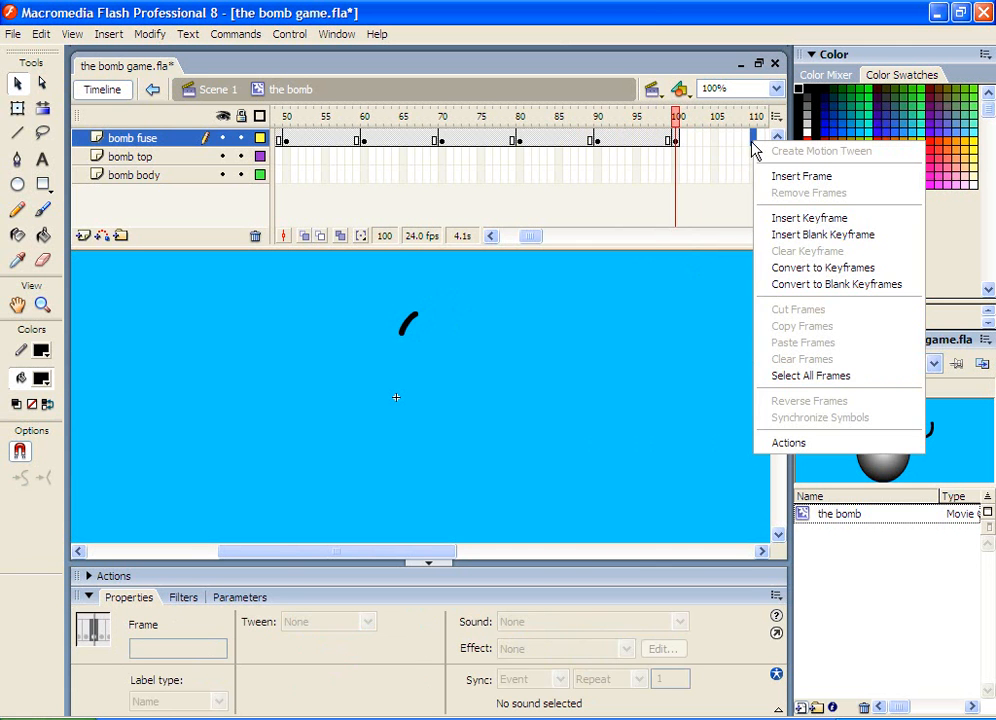
pyautogui.click(785, 219)
pyautogui.click(437, 297)
pyautogui.moveTo(441, 284); pyautogui.dragTo(403, 325)
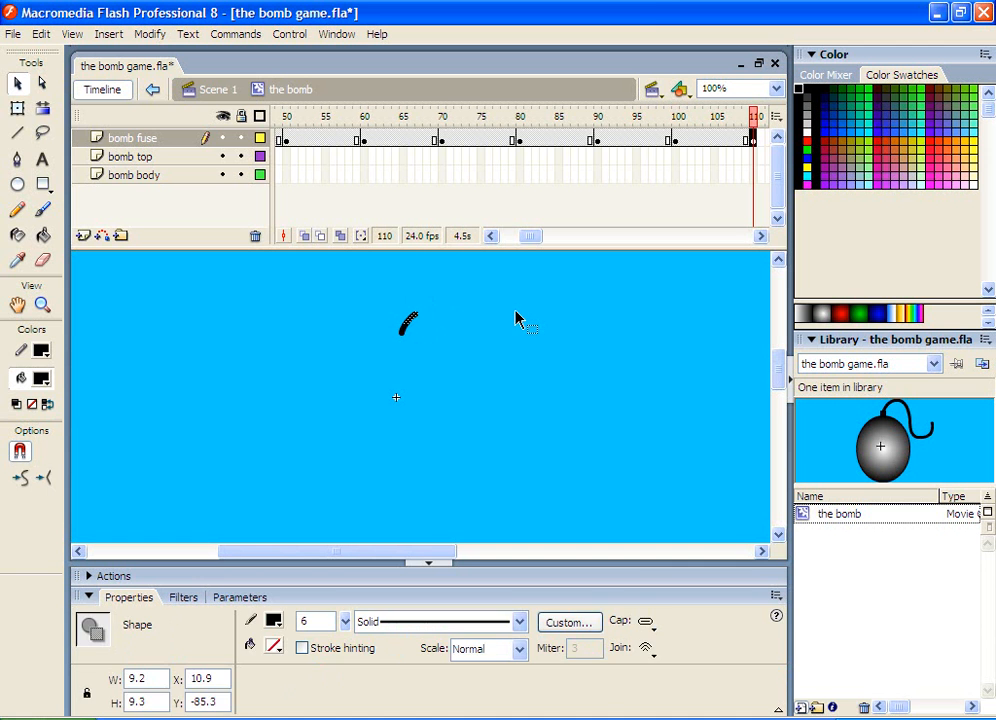
pyautogui.press('Delete')
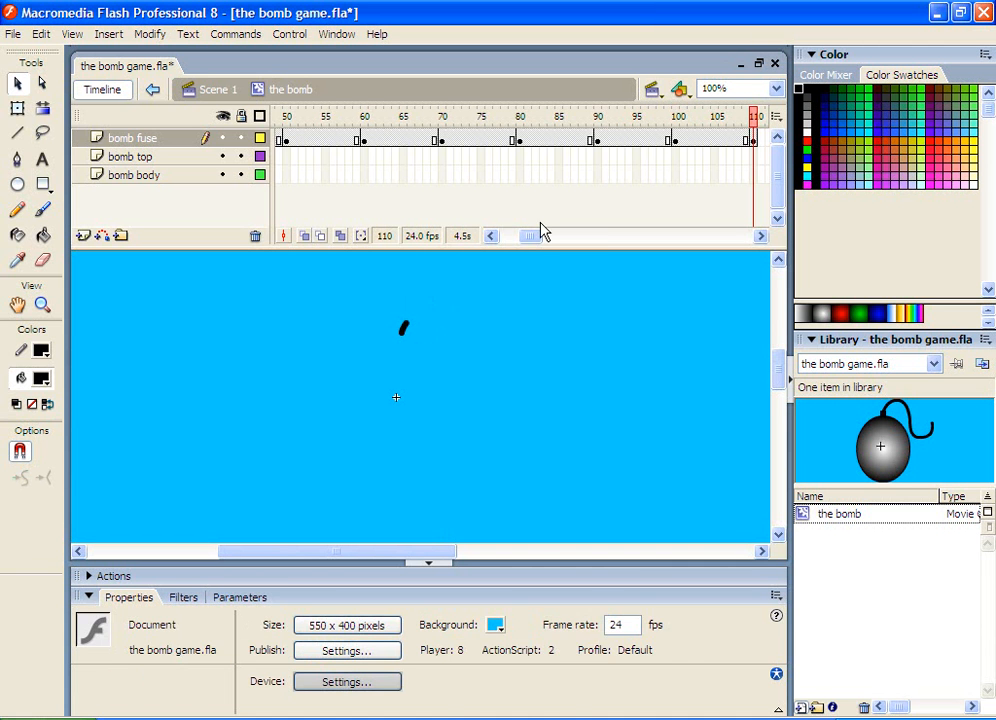
# Insert a keyframe at frame 120 on the bomb fuse layer and delete the remaining piece of fuse
pyautogui.moveTo(534, 238); pyautogui.dragTo(556, 213)
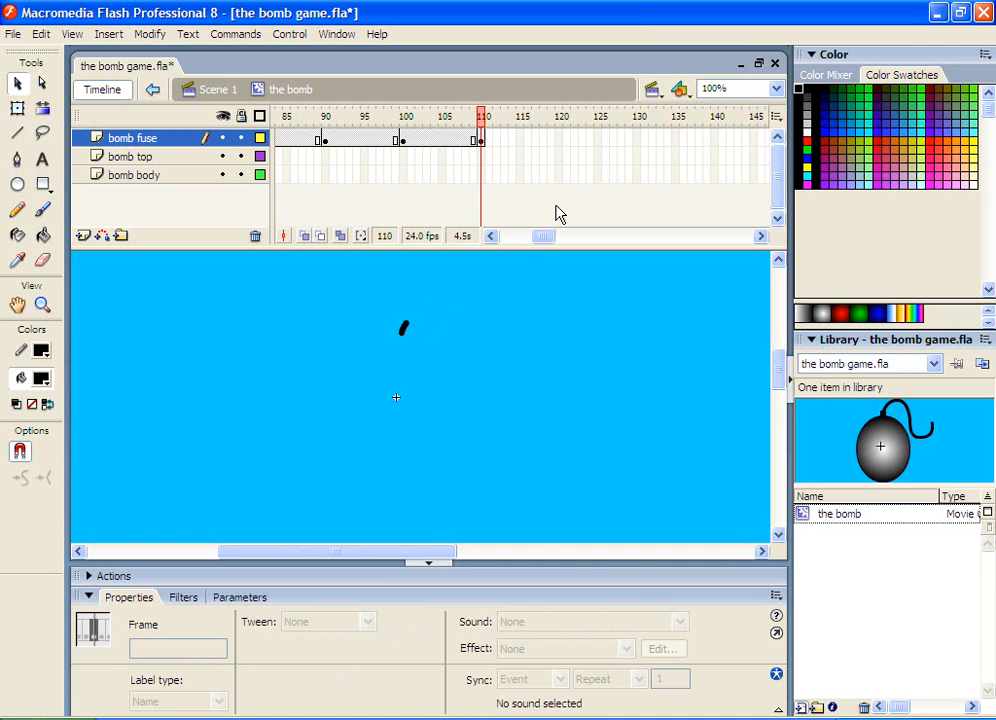
pyautogui.click(560, 142)
pyautogui.rightClick(561, 146)
pyautogui.click(585, 216)
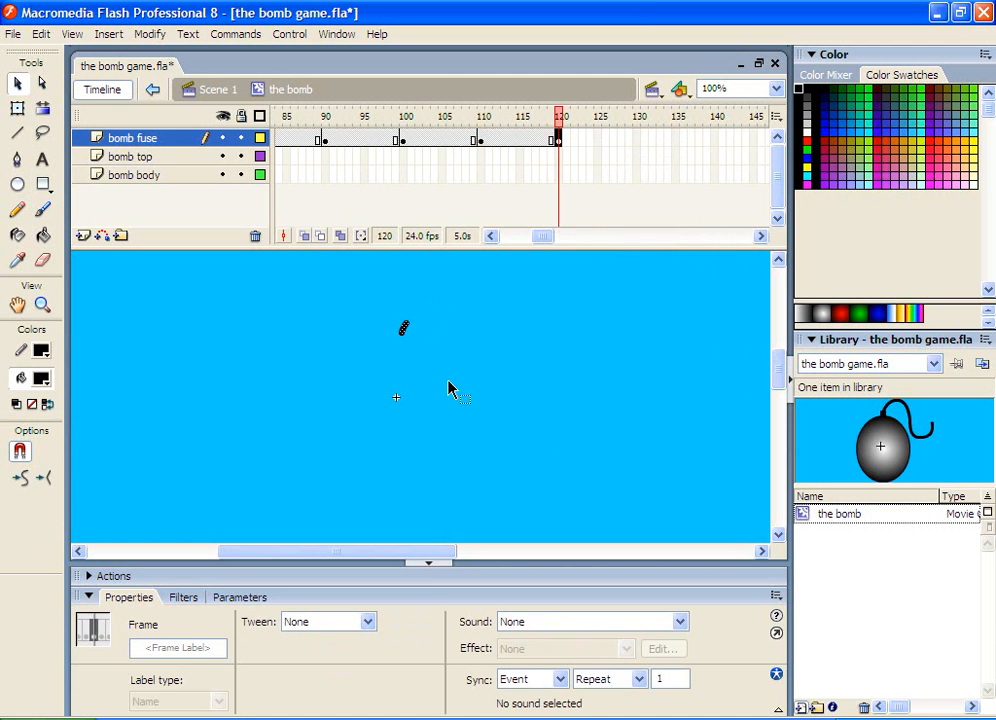
pyautogui.click(425, 347)
pyautogui.moveTo(427, 307); pyautogui.dragTo(385, 354)
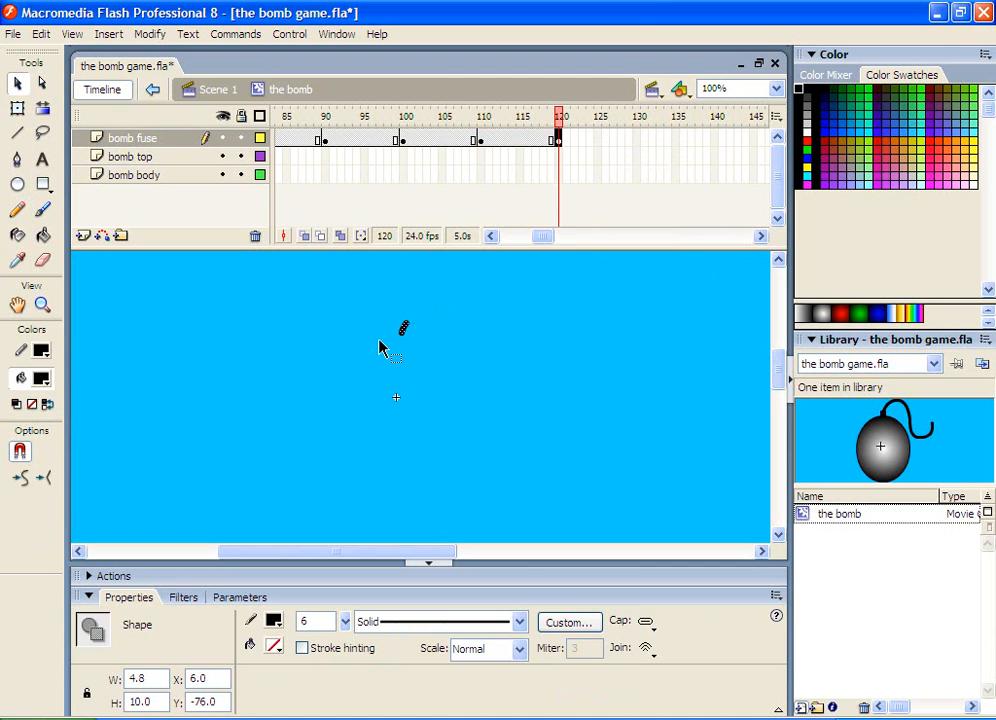
pyautogui.press('Delete')
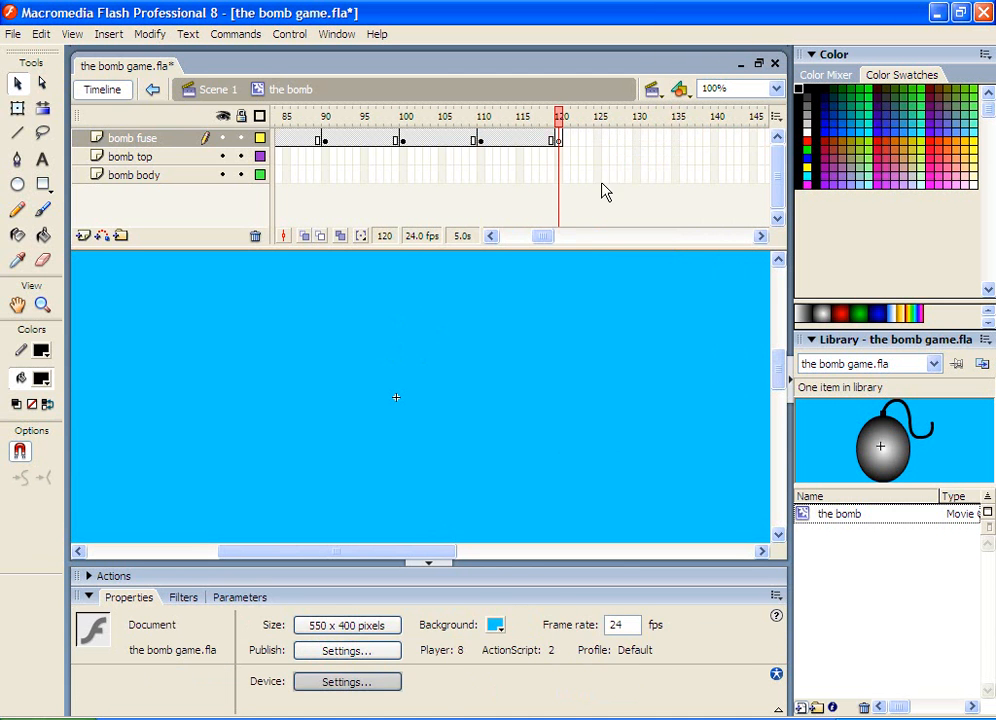
# Return to frame 1 and step through the bomb fuse layer's keyframes to check the shortening fuse
pyautogui.click(558, 157)
pyautogui.click(518, 157)
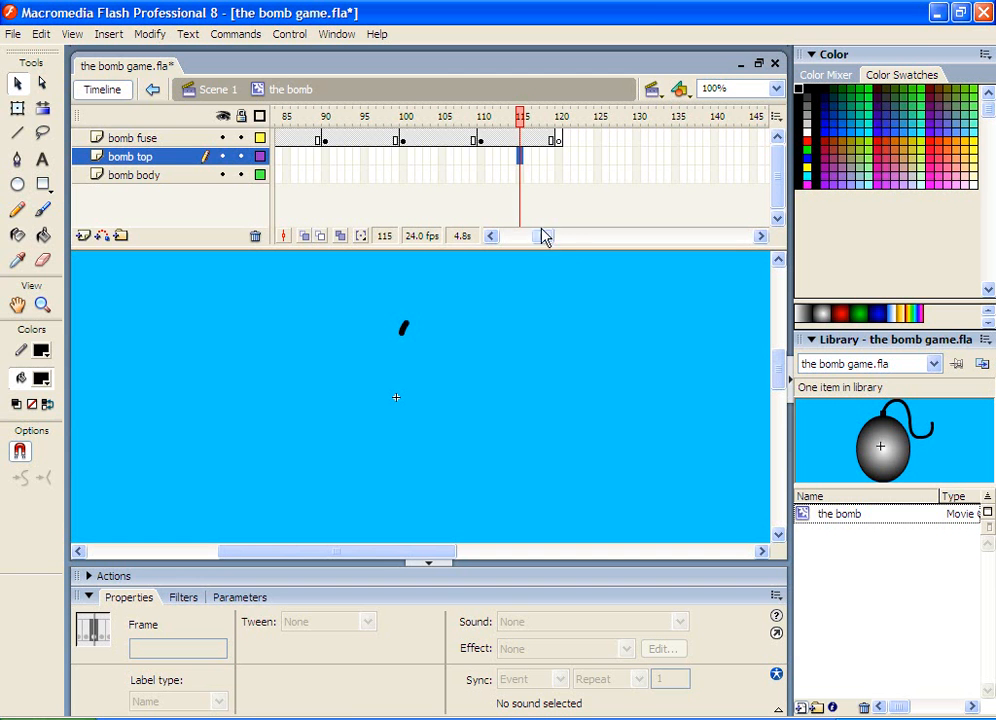
pyautogui.moveTo(547, 236); pyautogui.dragTo(507, 240)
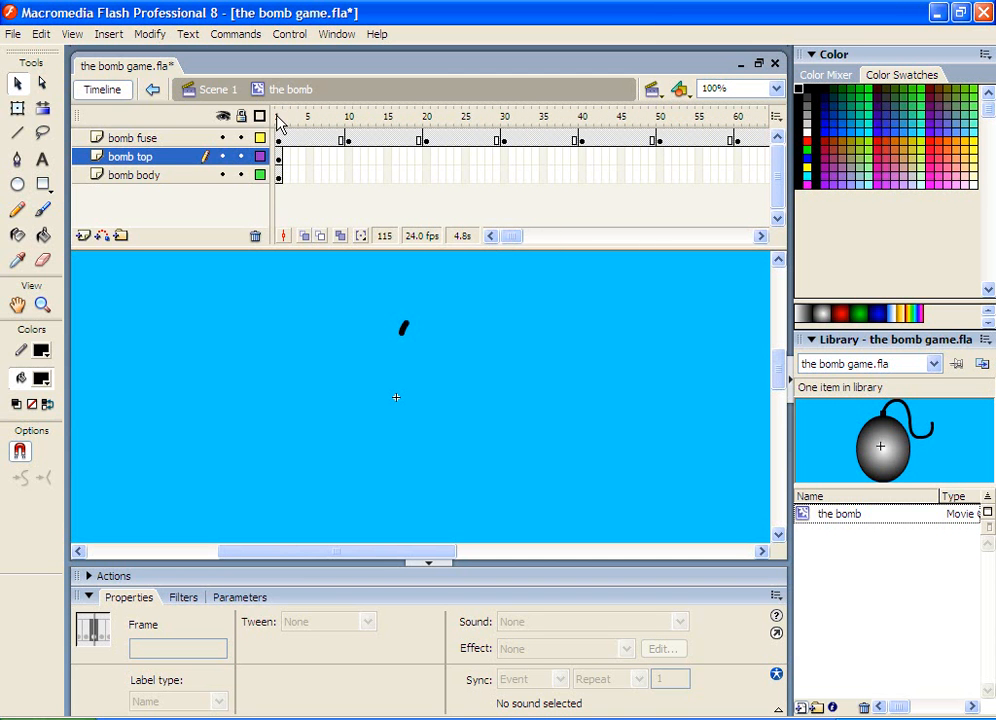
pyautogui.click(286, 117)
pyautogui.moveTo(303, 120); pyautogui.dragTo(277, 117)
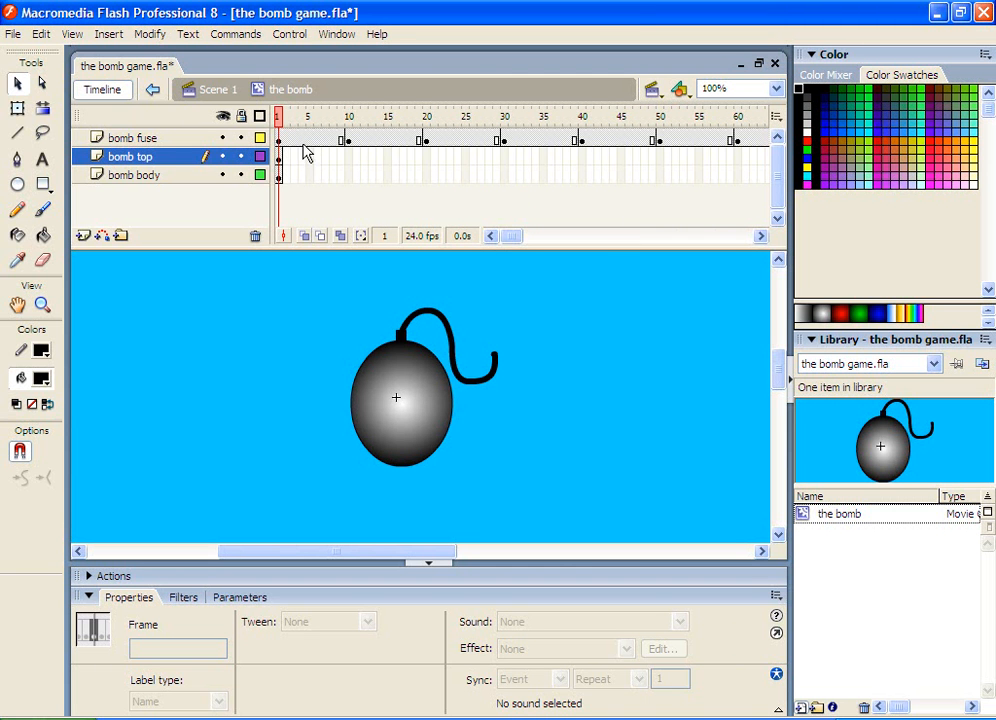
pyautogui.click(305, 140)
pyautogui.click(333, 140)
pyautogui.click(364, 140)
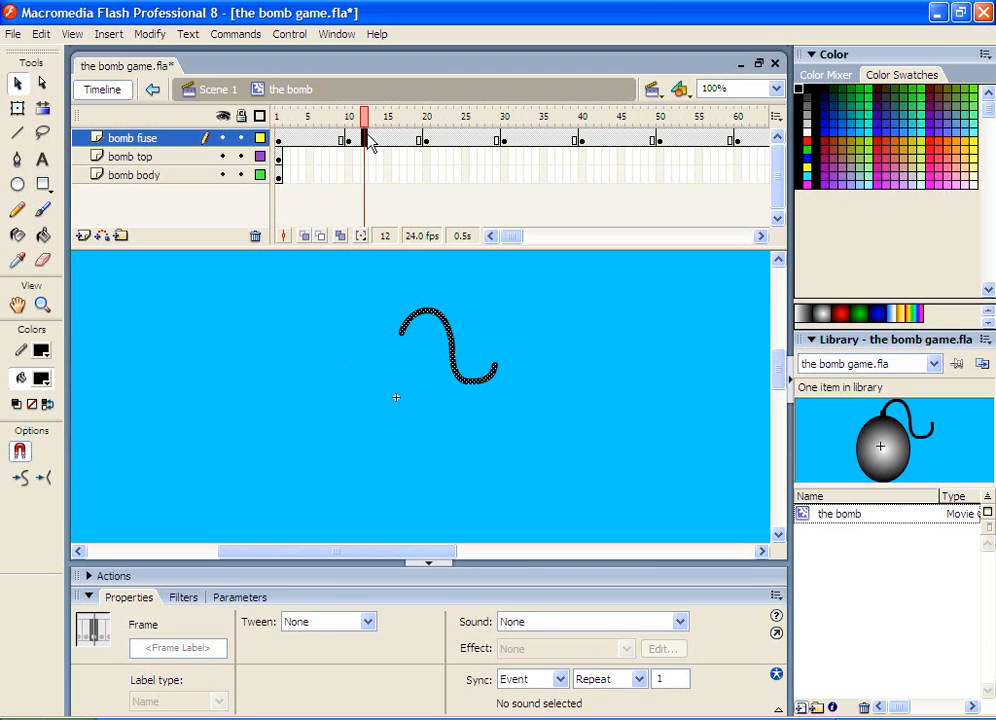
pyautogui.click(396, 140)
pyautogui.click(425, 140)
pyautogui.click(471, 141)
pyautogui.click(520, 141)
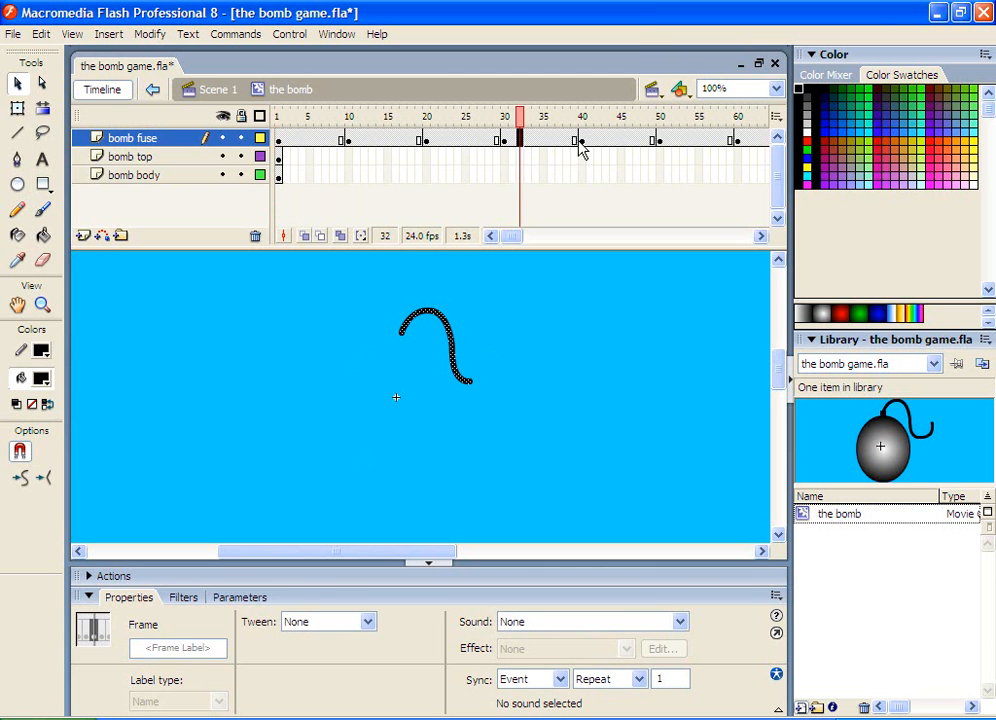
pyautogui.click(582, 141)
pyautogui.click(690, 141)
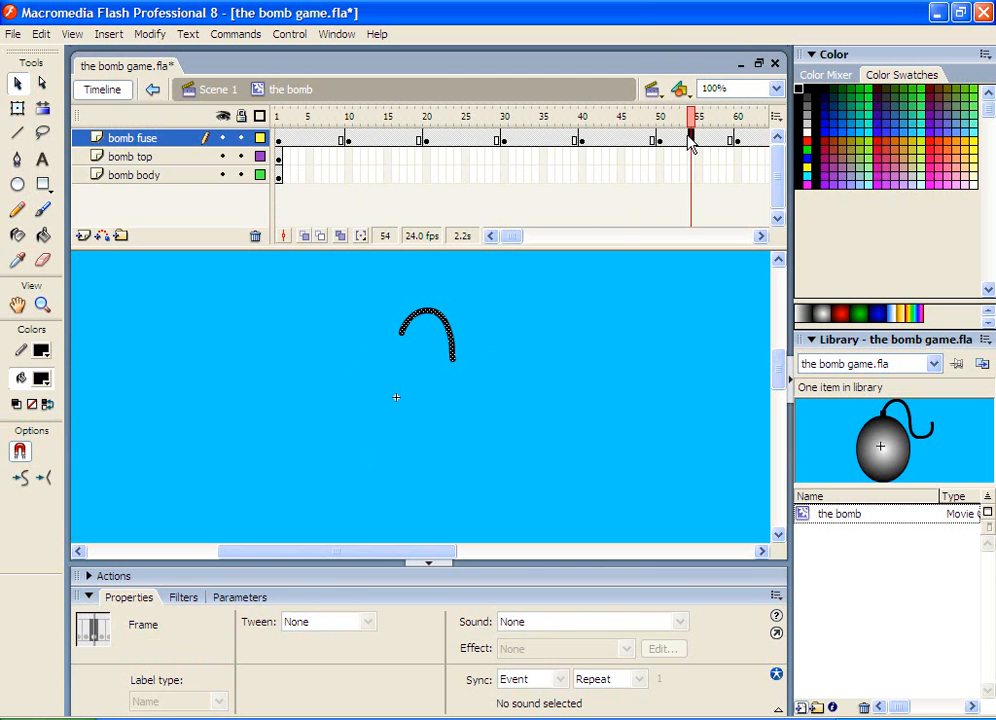
pyautogui.click(278, 117)
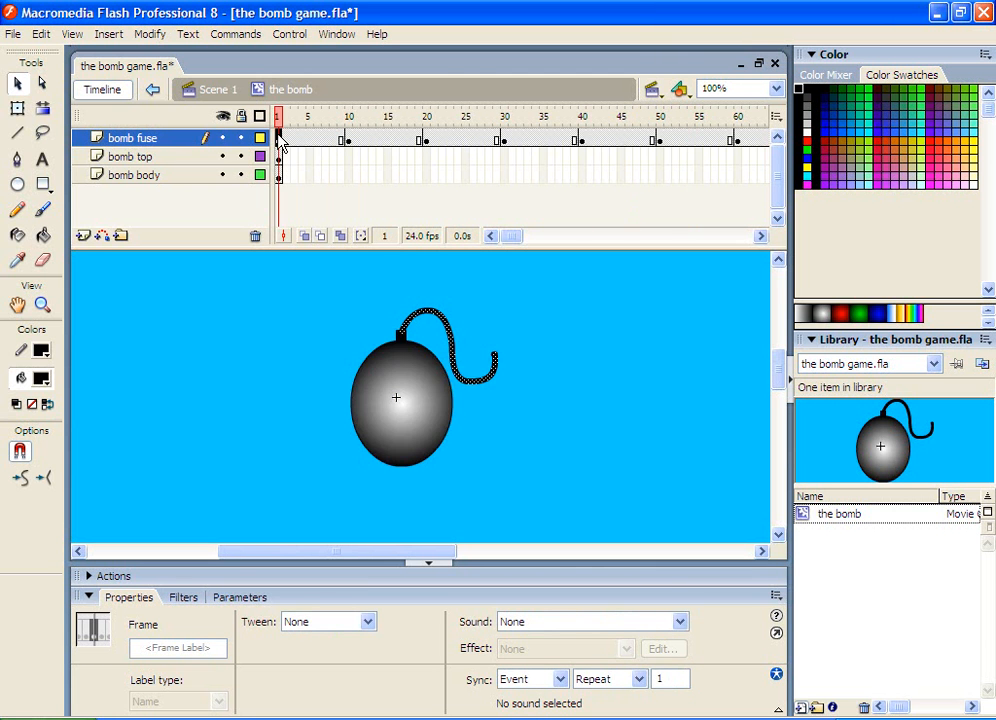
pyautogui.click(645, 342)
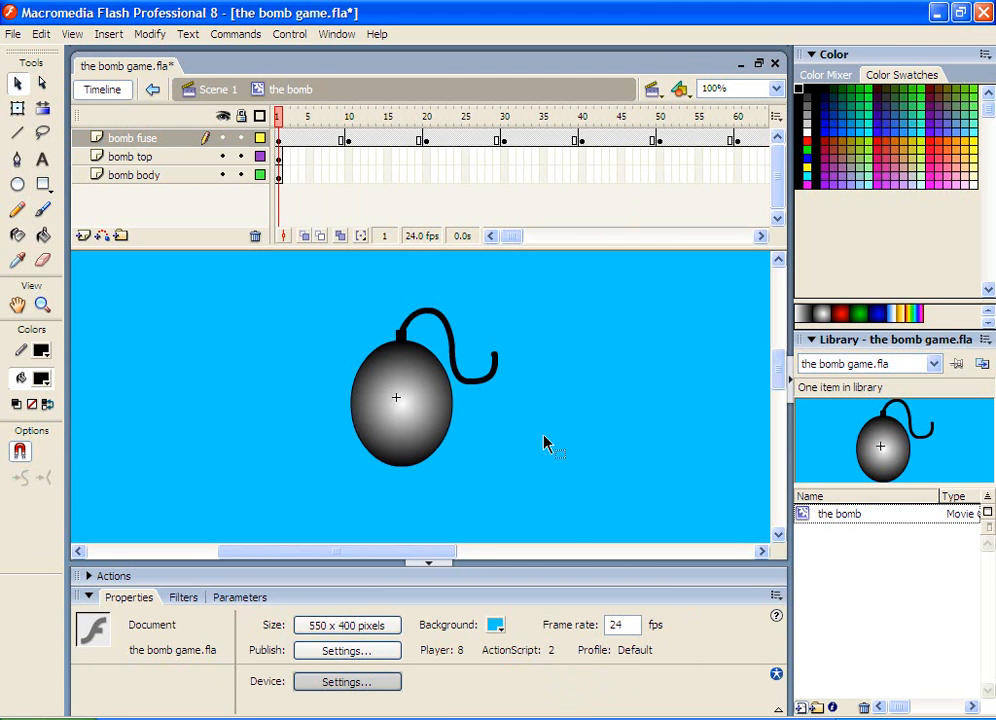